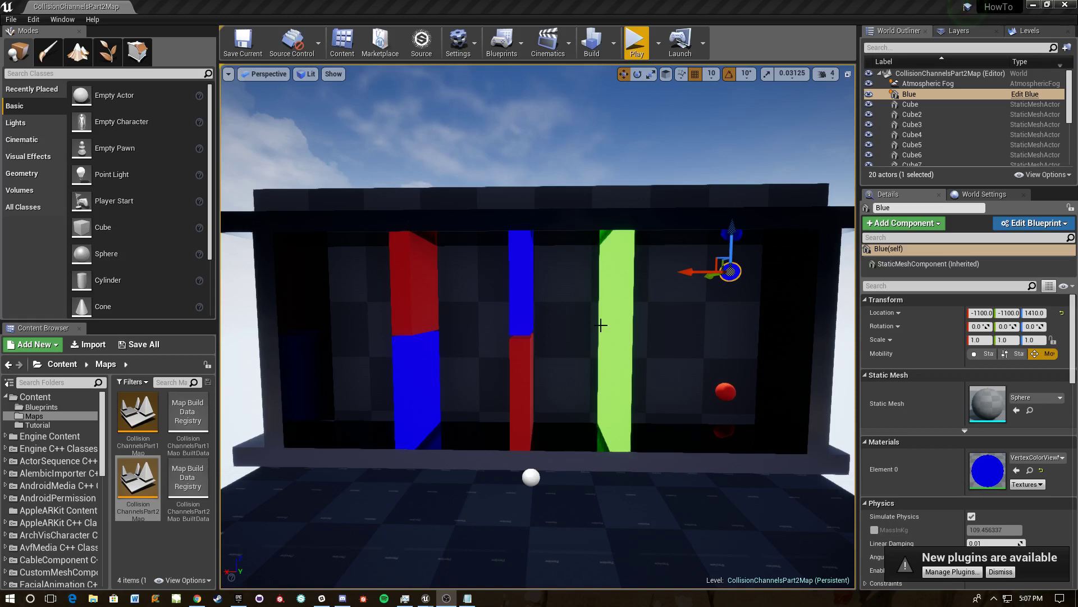
Step: Move the blue sphere in the level to X -1090 and Z 1330
left_click_drag(731, 230, 732, 239)
left_click_drag(697, 284, 687, 287)
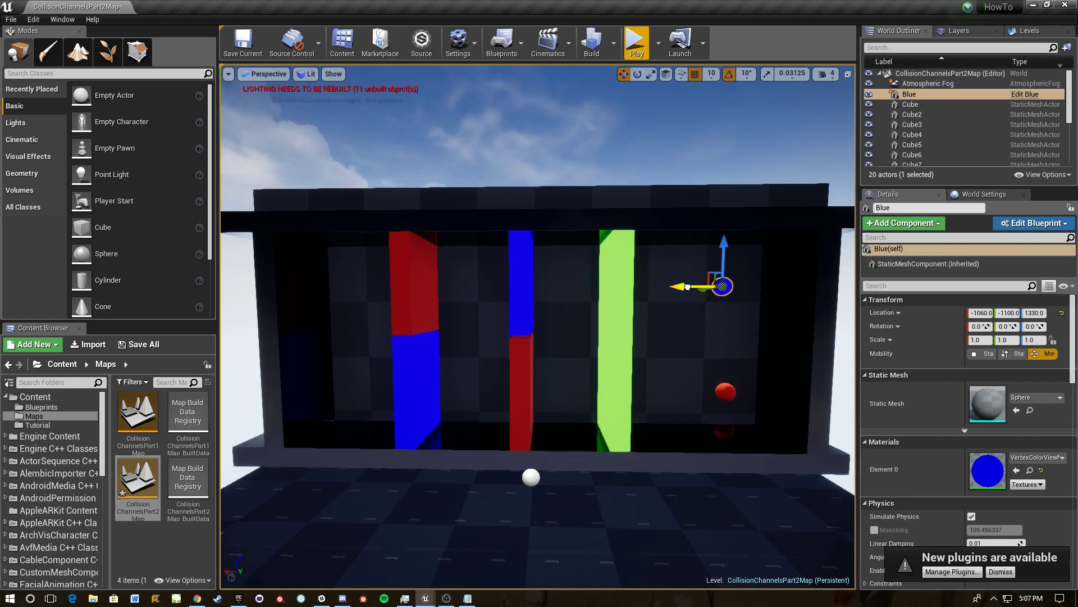
key("d")
right_click_drag(735, 311, 724, 309)
key("a")
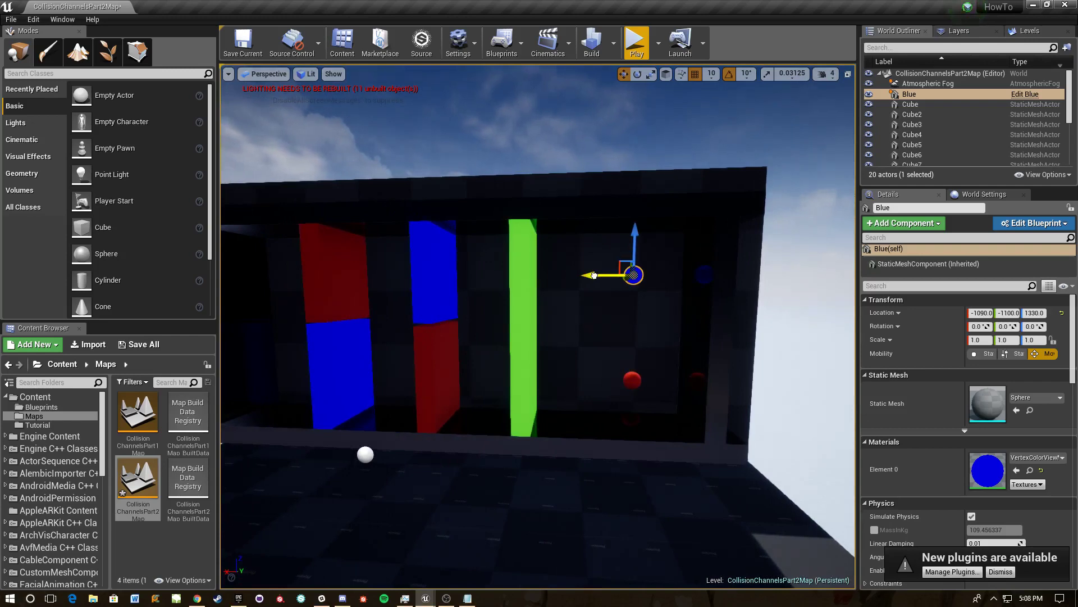
right_click_drag(594, 275, 622, 337)
key("a")
key("d")
key("w")
key("a")
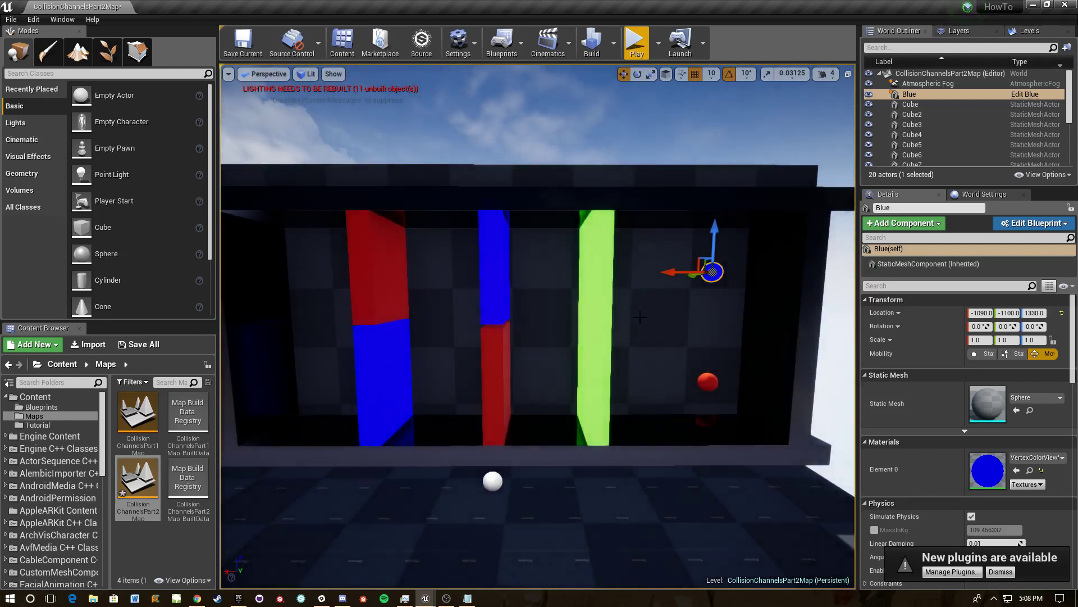
Step: Select the red sphere in the level and open the Blueprints content folder
left_click(709, 381)
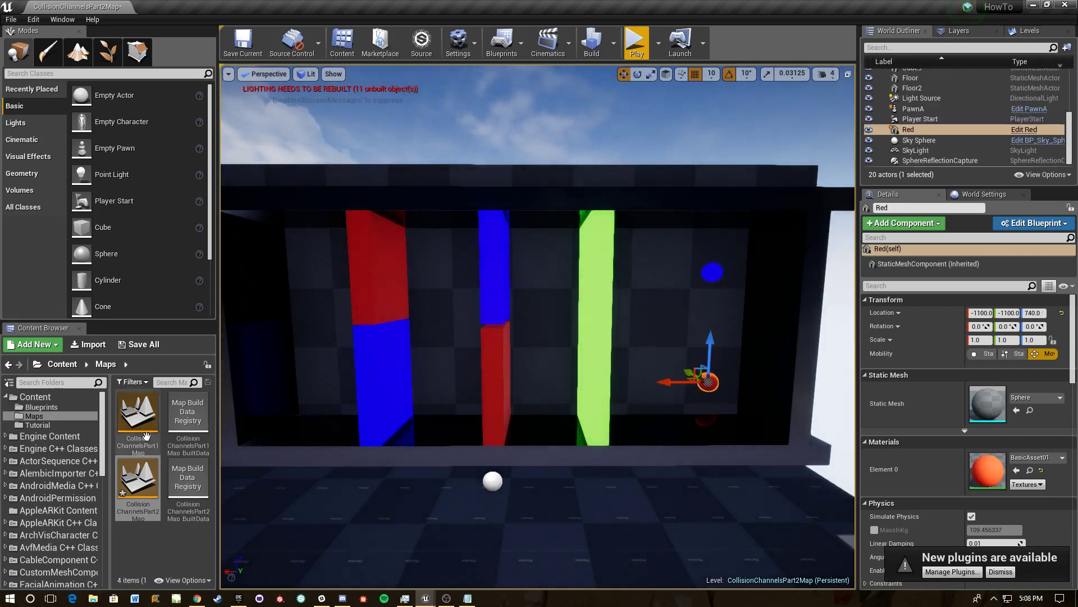
left_click(41, 407)
scroll(143, 430, "down", 1)
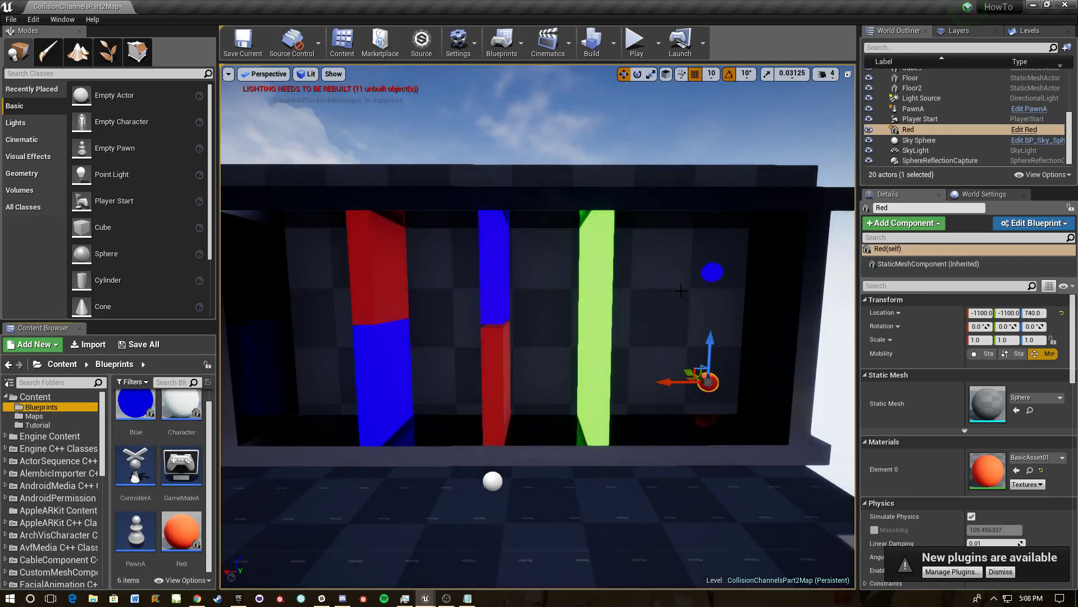
Step: Play-test the level to check how the blue and red spheres move, and end the play session
left_click(635, 42)
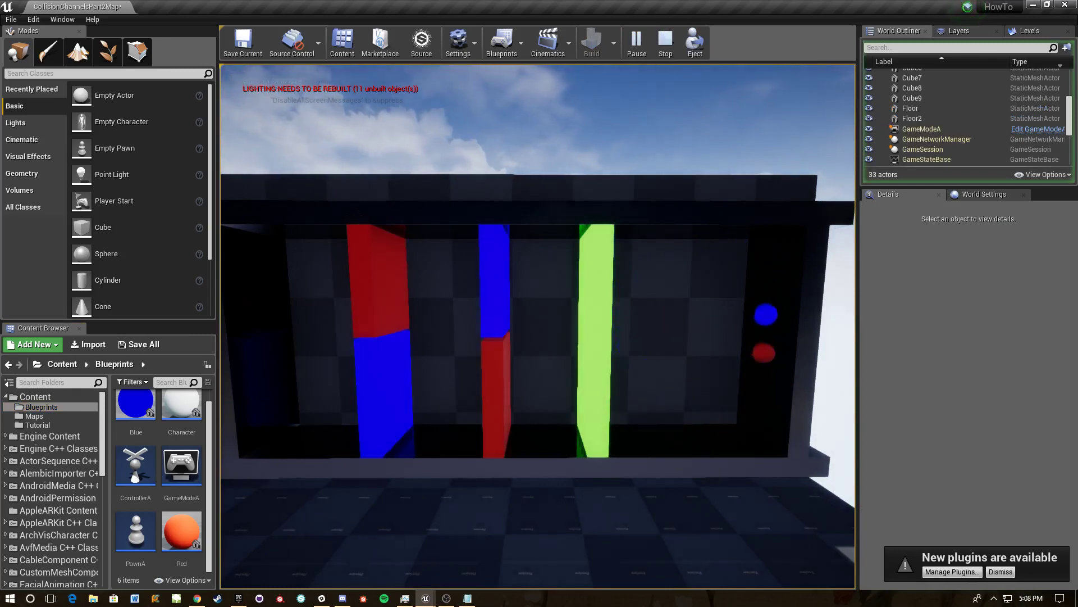
key("Escape")
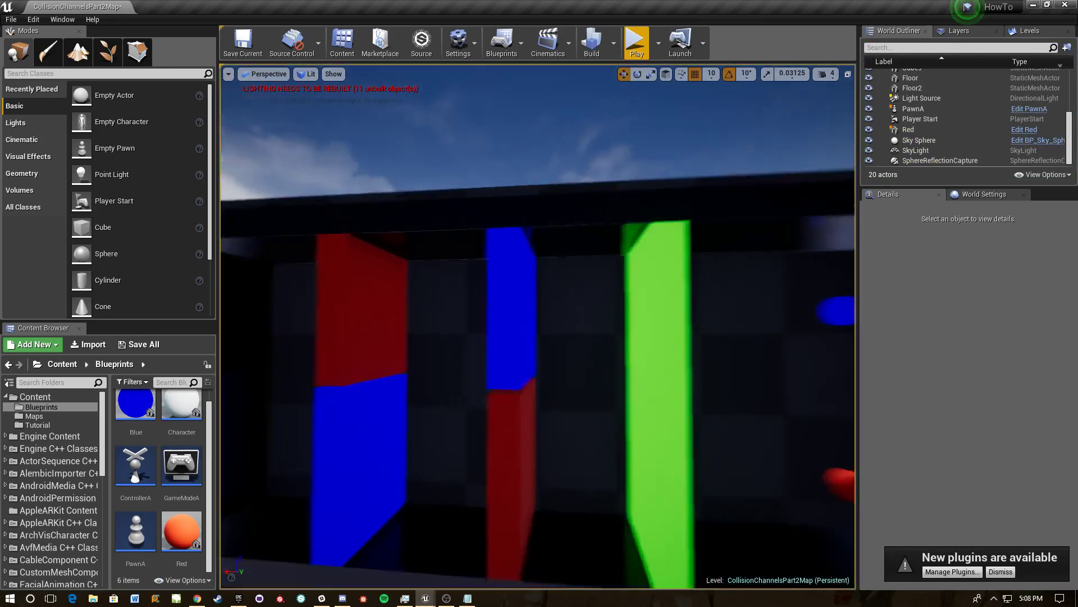
mouse_move(538, 327)
right_mouse_down()
mouse_move(393, 359)
mouse_move(426, 331)
mouse_move(506, 331)
mouse_move(606, 365)
mouse_move(709, 364)
mouse_move(533, 366)
mouse_move(593, 358)
mouse_move(537, 325)
mouse_move(471, 326)
mouse_move(553, 332)
mouse_move(514, 306)
mouse_move(537, 326)
right_mouse_up()
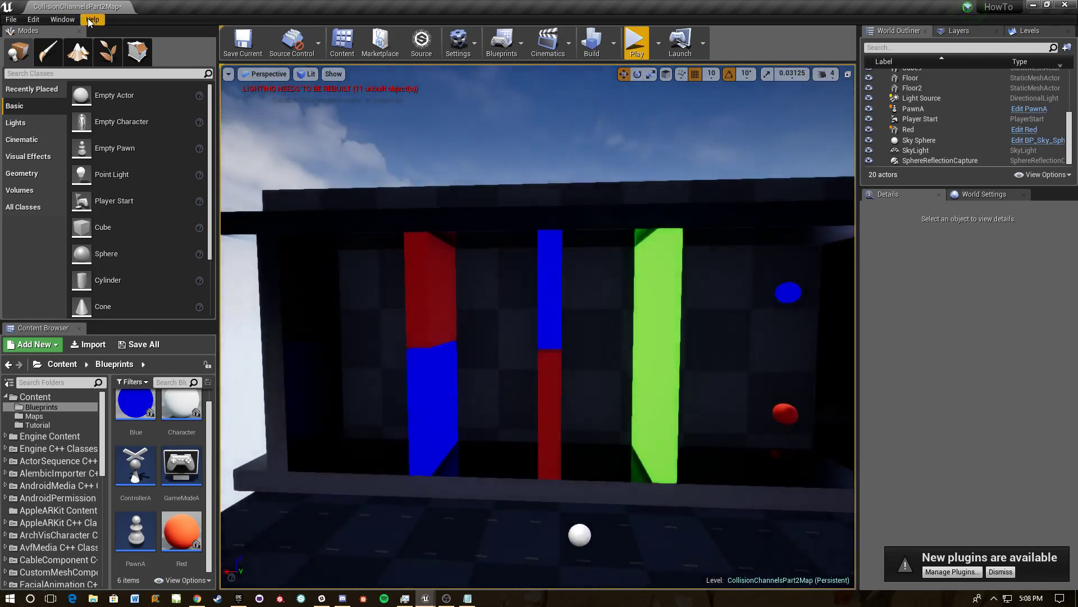
Step: In the project's collision settings, create an object channel named Red with the default response Block
left_click(35, 20)
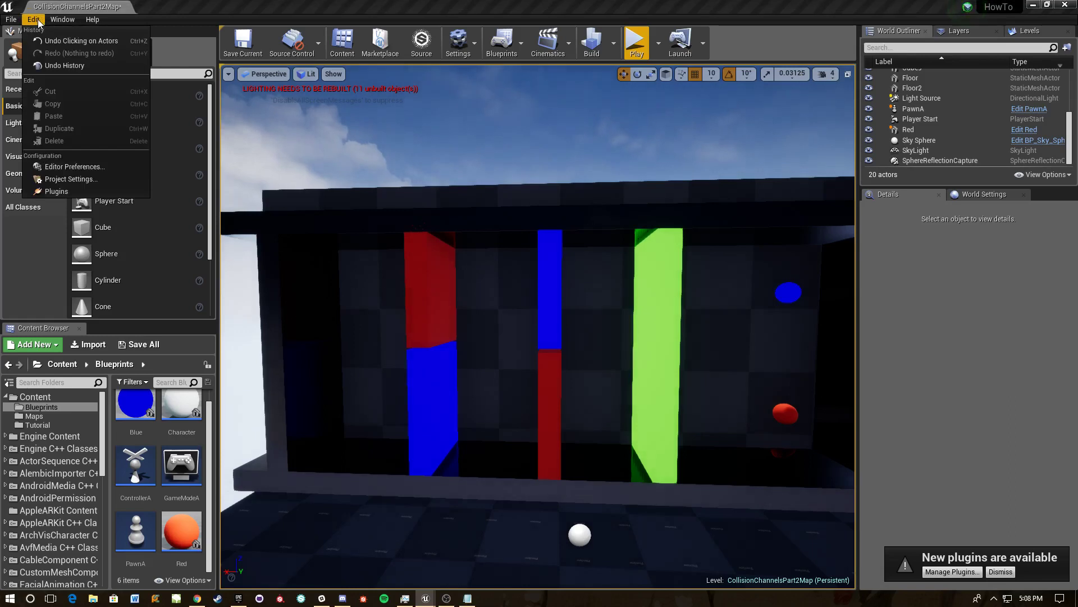
left_click(69, 179)
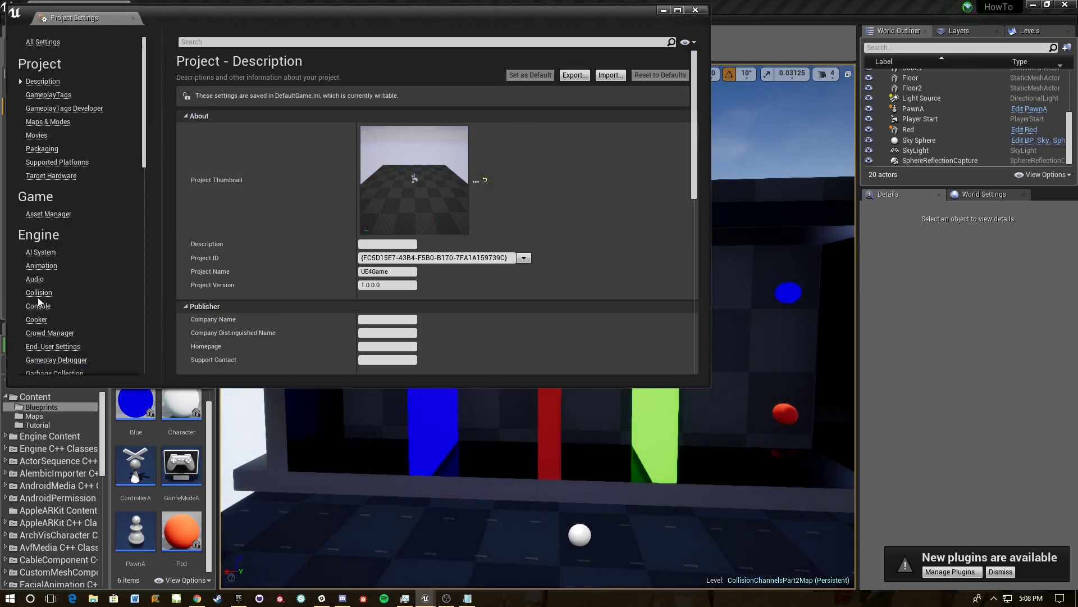
left_click(49, 296)
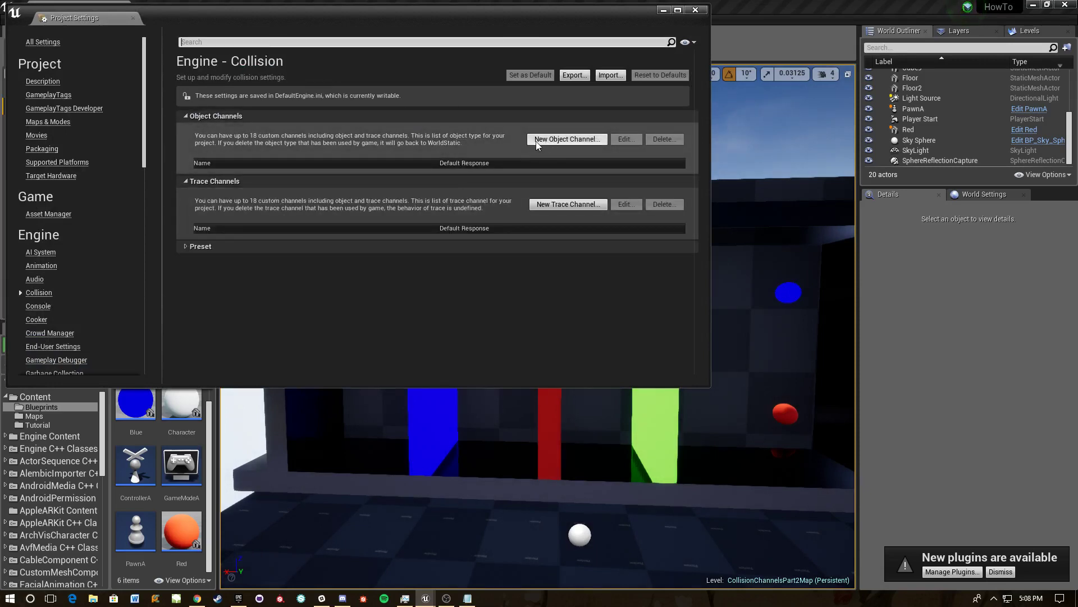
left_click(551, 141)
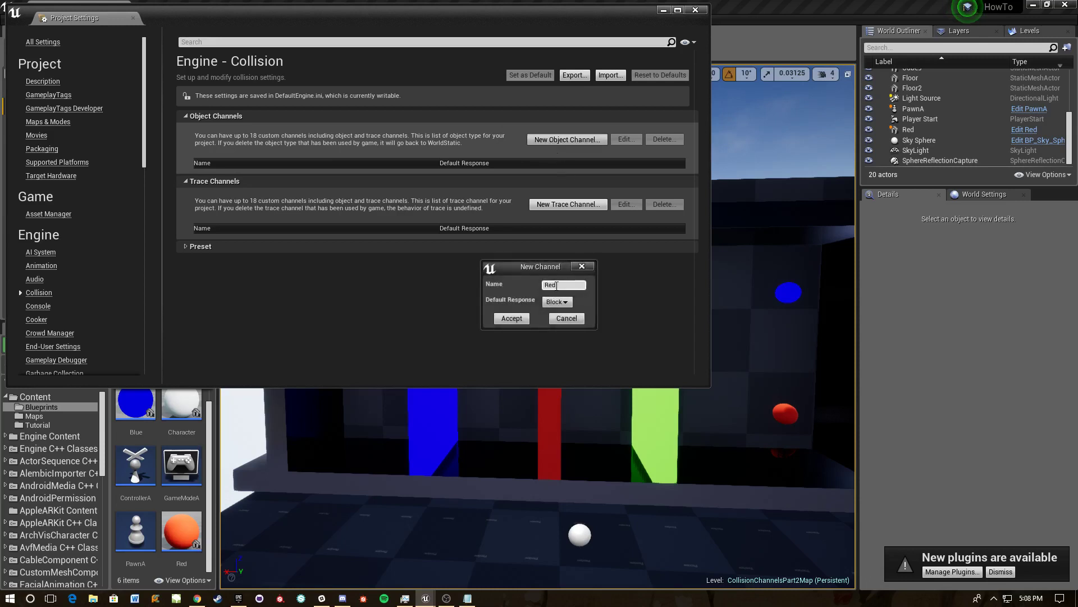
left_click(511, 319)
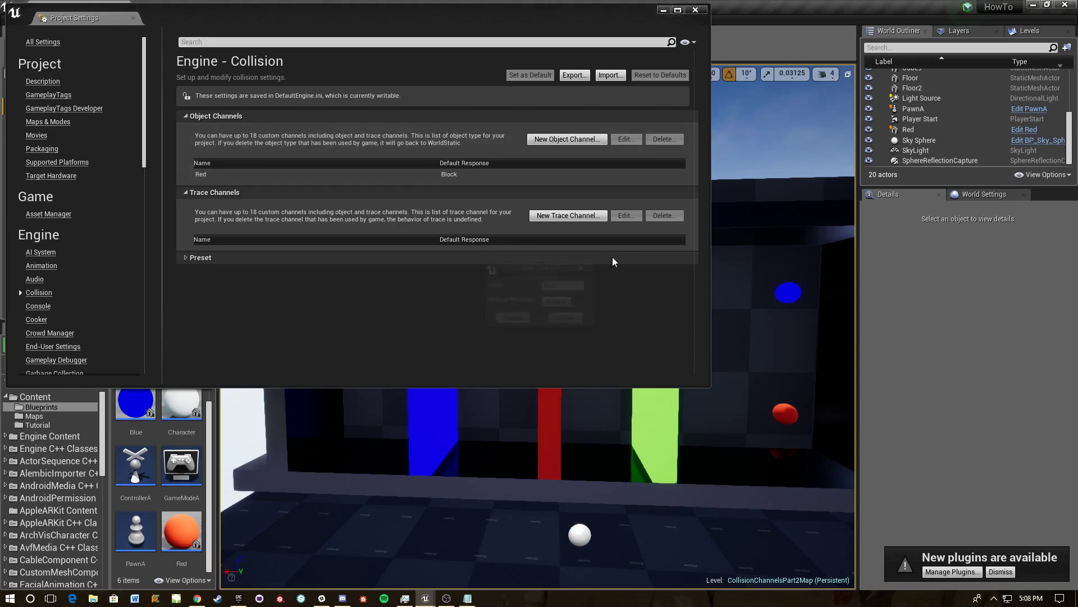
Step: Add a second object channel named Blue with the default response Block and close the project settings
left_click(581, 139)
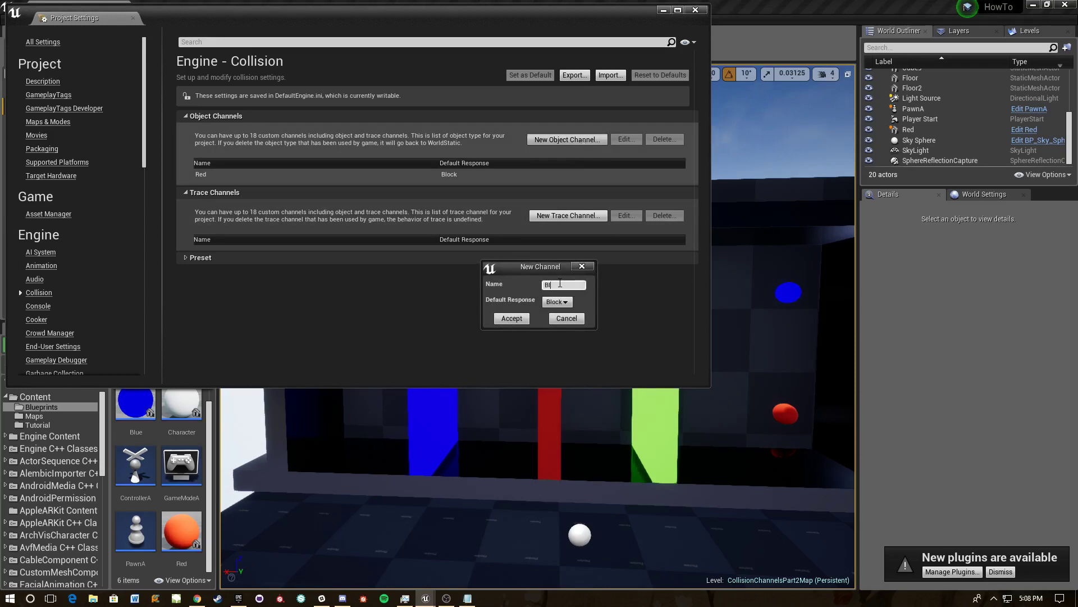
left_click(512, 319)
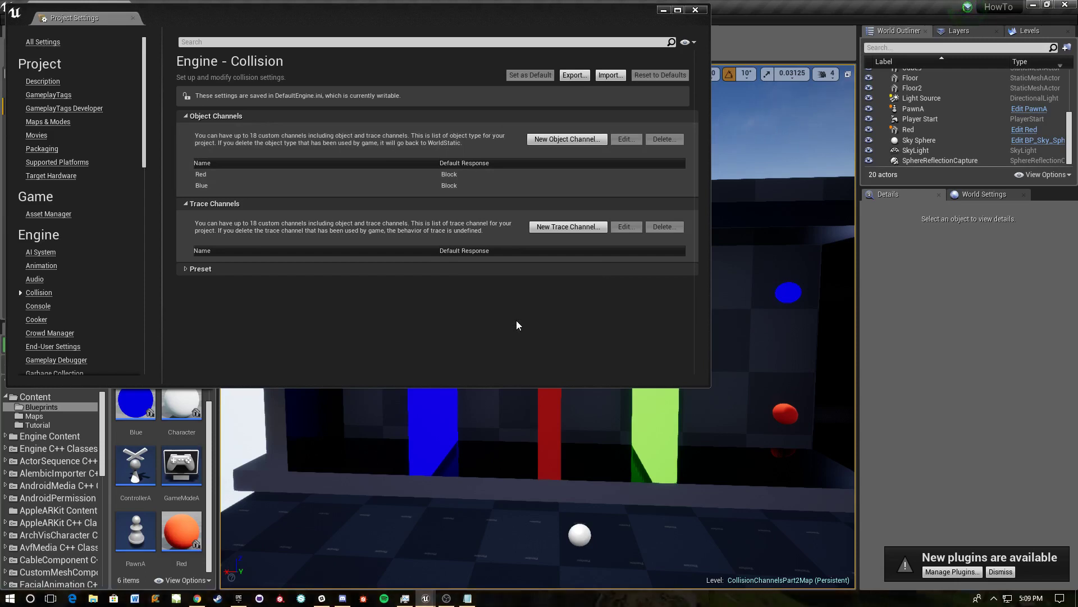
left_click(696, 12)
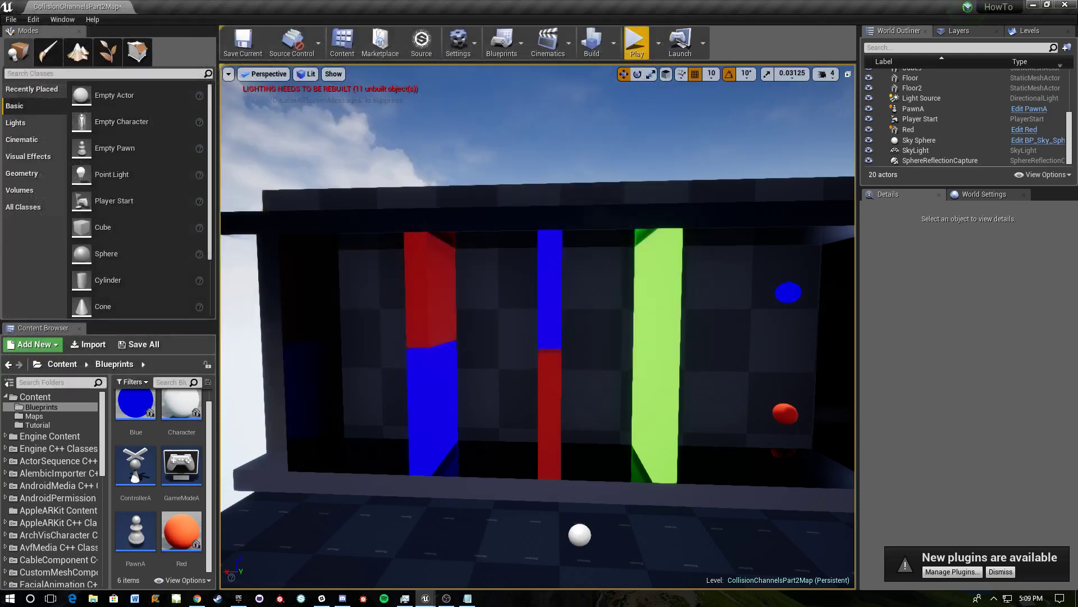
Step: Choose Red as the collision object type of the Blue blueprint's static mesh component, save and close the blueprint
mouse_move(556, 282)
right_mouse_down()
mouse_move(629, 284)
mouse_move(556, 283)
right_mouse_up()
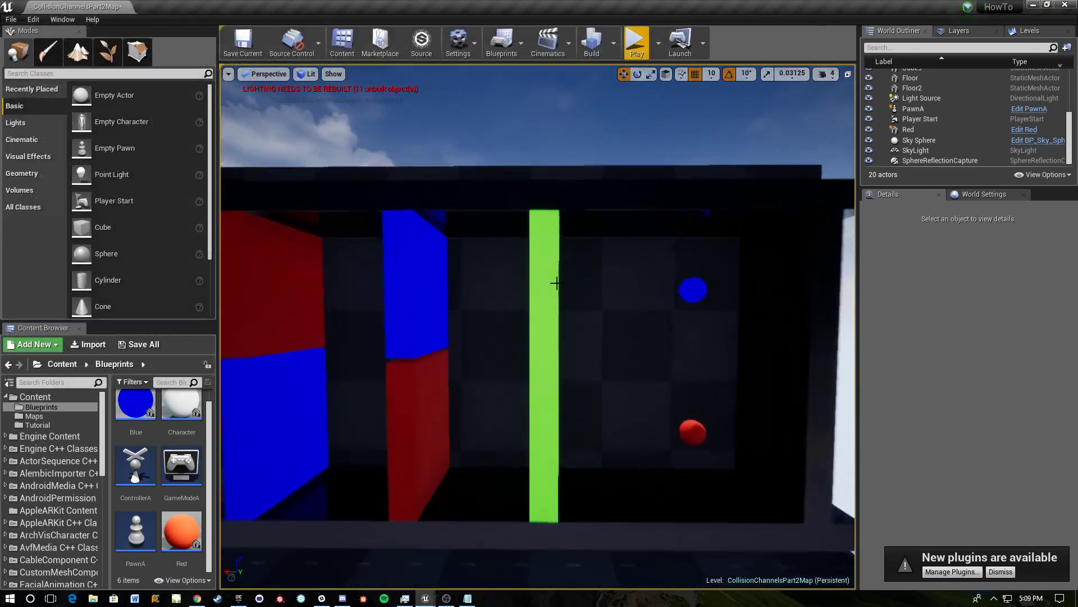
double_click(134, 416)
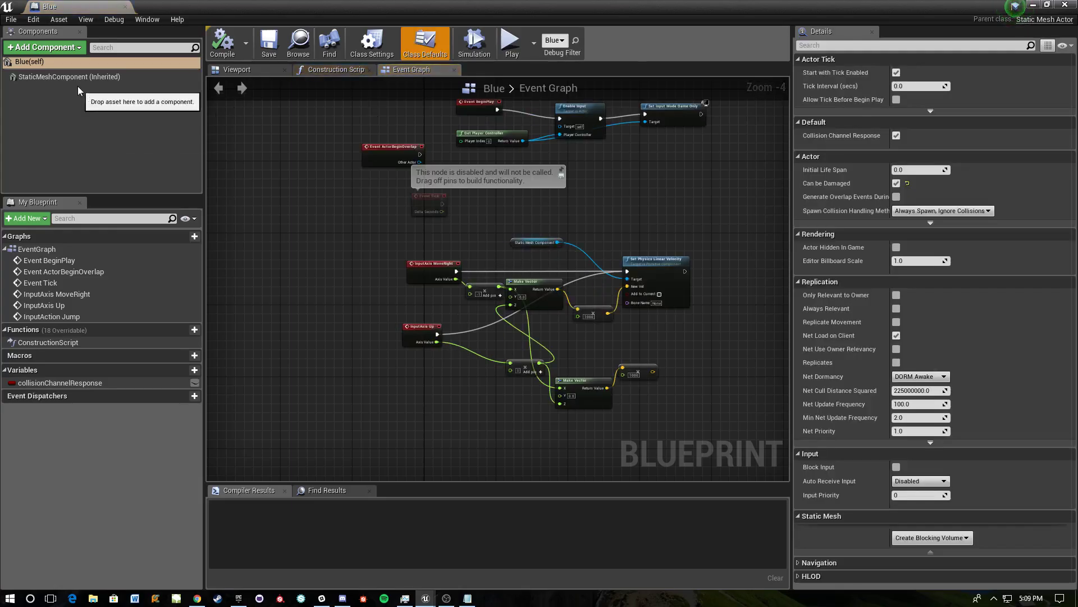
left_click(43, 78)
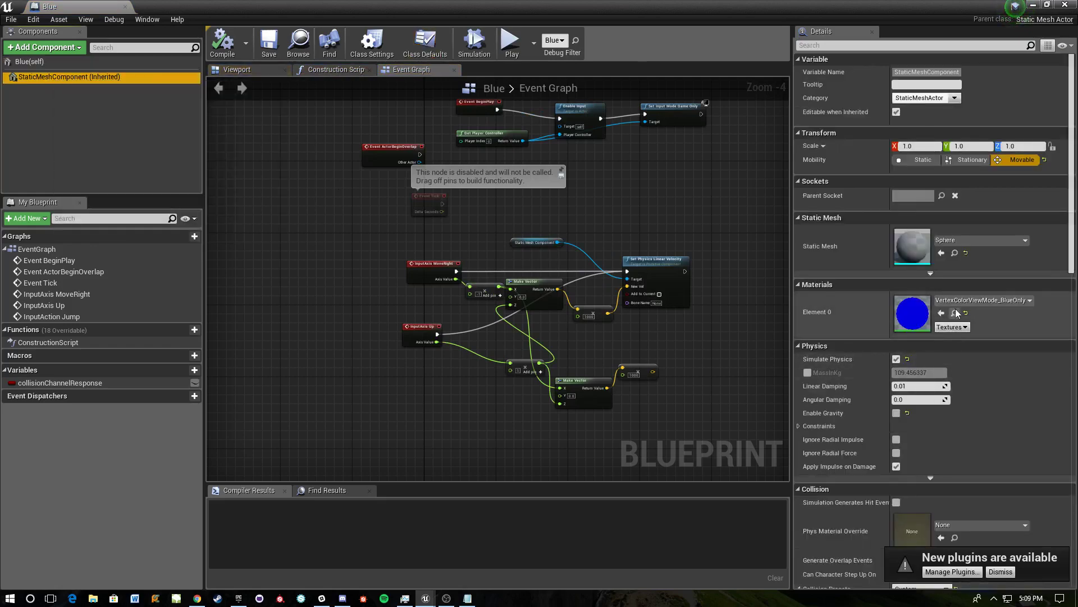
scroll(910, 318, "down", 10)
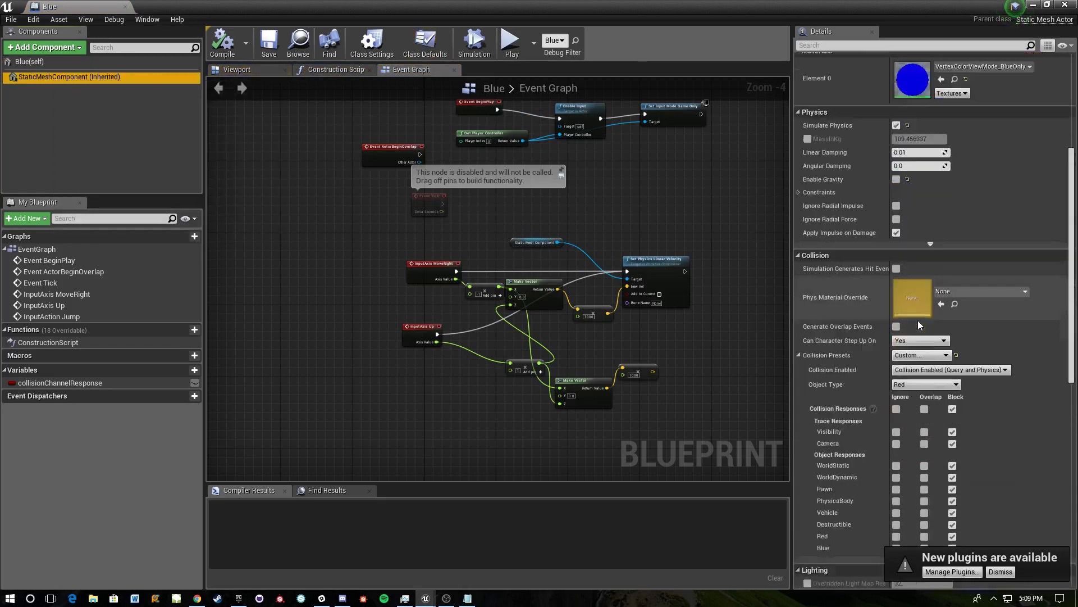
left_click(930, 330)
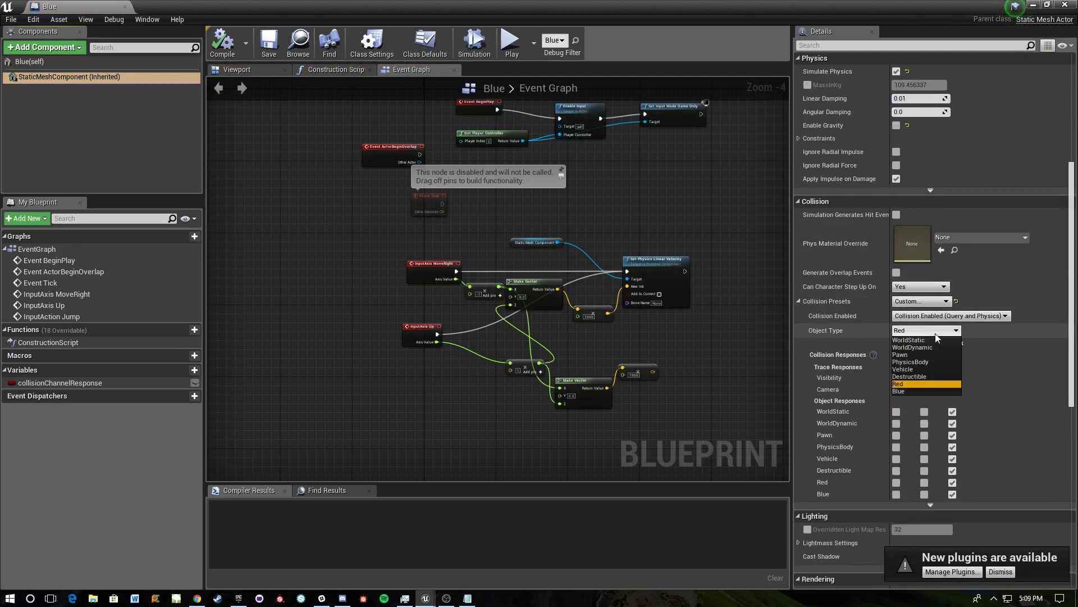
left_click(917, 384)
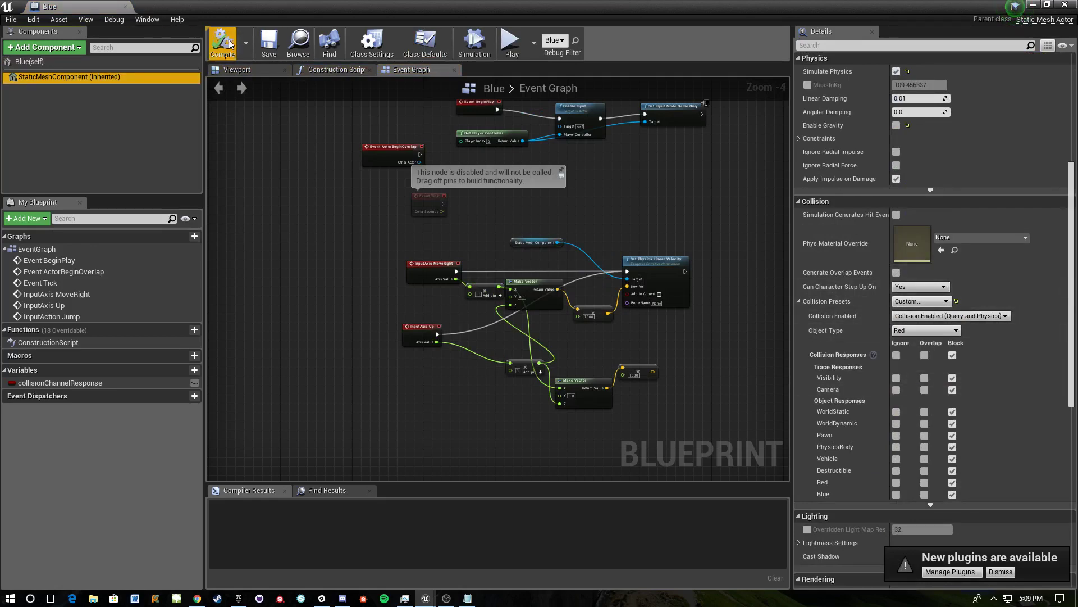
left_click(272, 48)
left_click(125, 7)
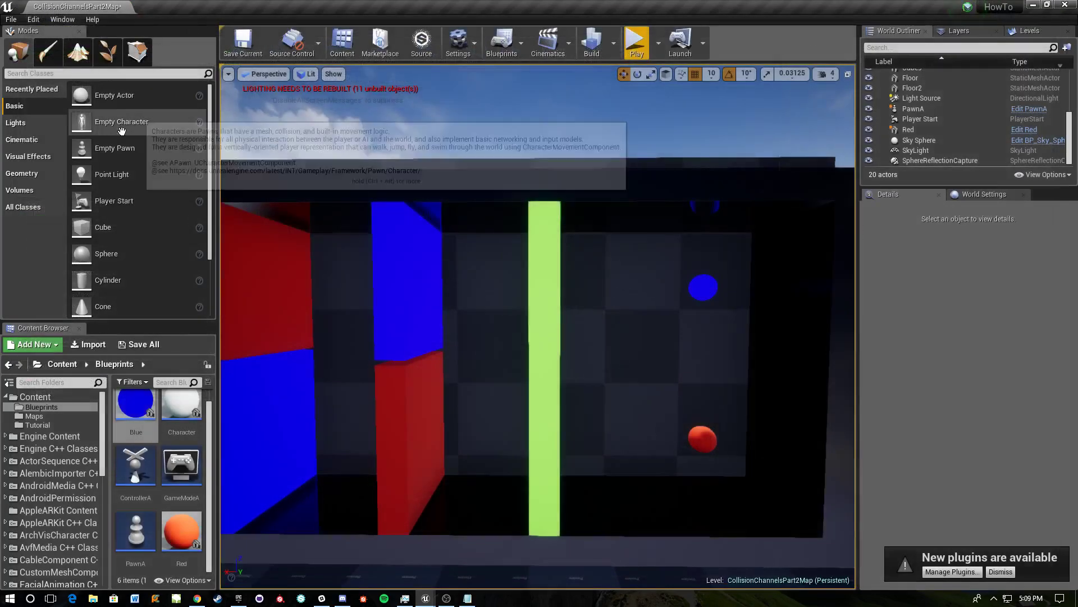
Step: Set the collision object type of the Blue blueprint's static mesh component to Blue, compile, review its collision responses and close the blueprint
double_click(119, 393)
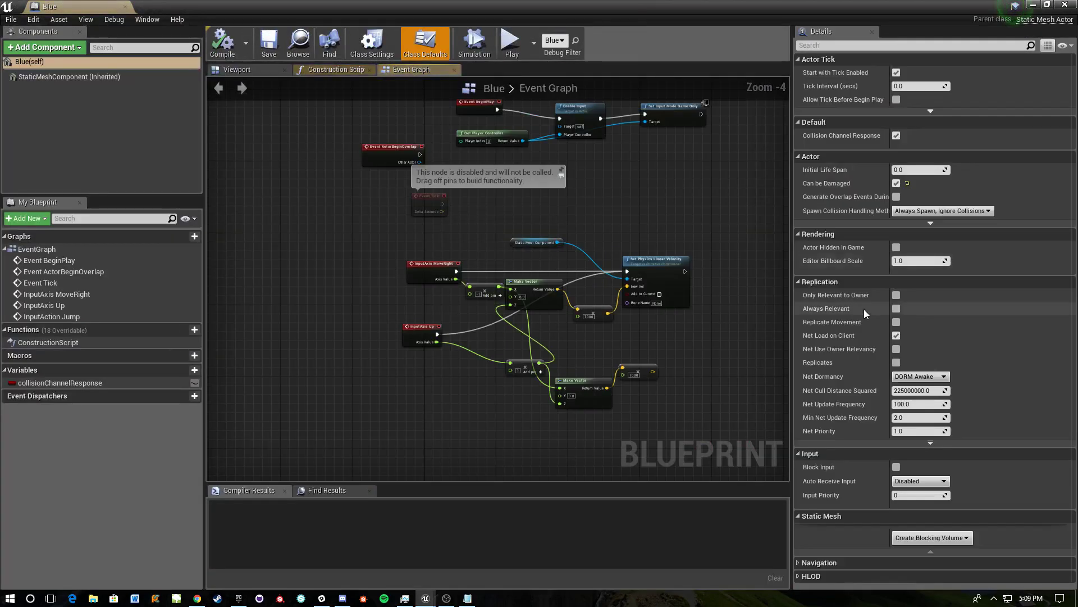
left_click(89, 77)
scroll(971, 328, "down", 5)
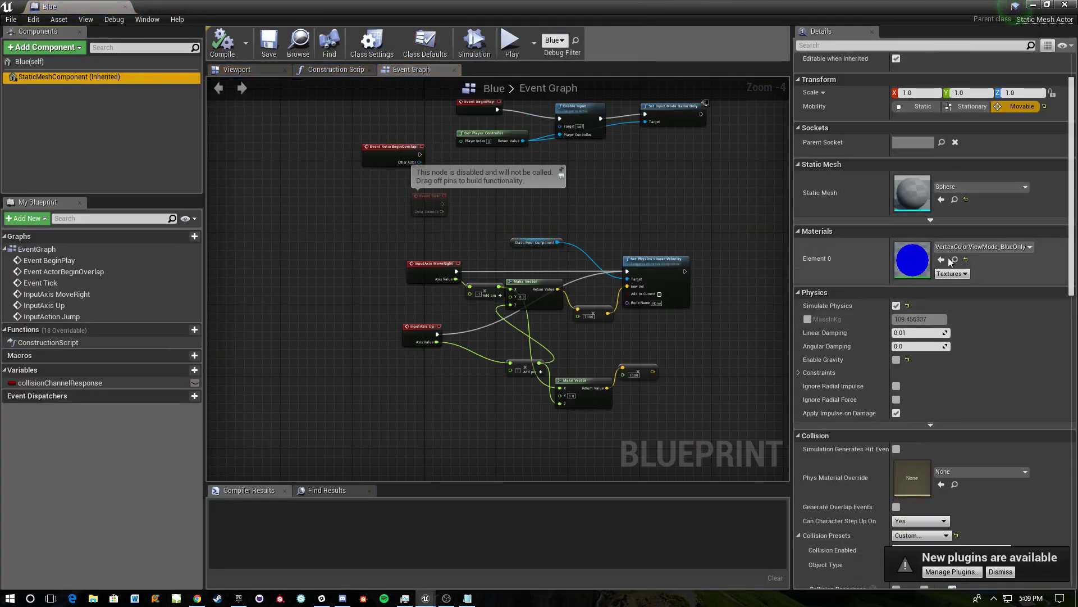
scroll(949, 315, "down", 5)
scroll(953, 396, "down", 2)
left_click(928, 349)
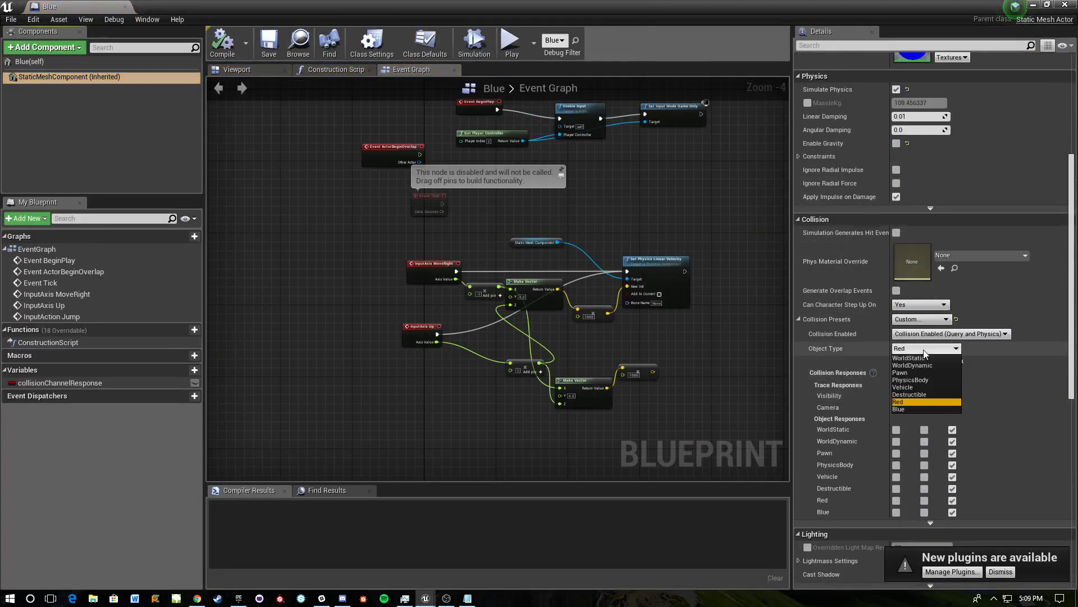
left_click(913, 410)
left_click(221, 41)
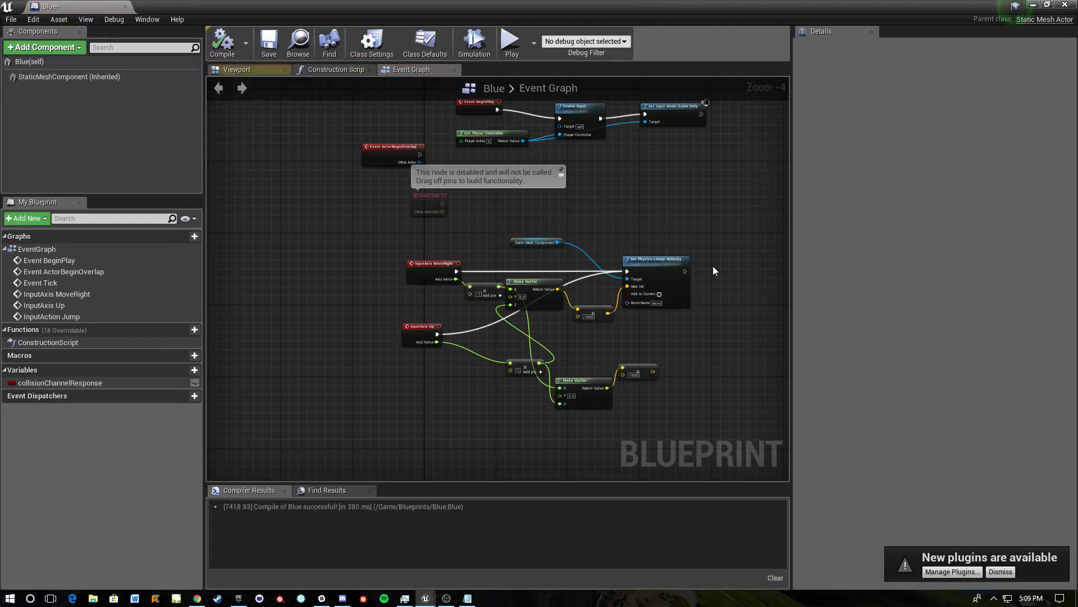
left_click(68, 76)
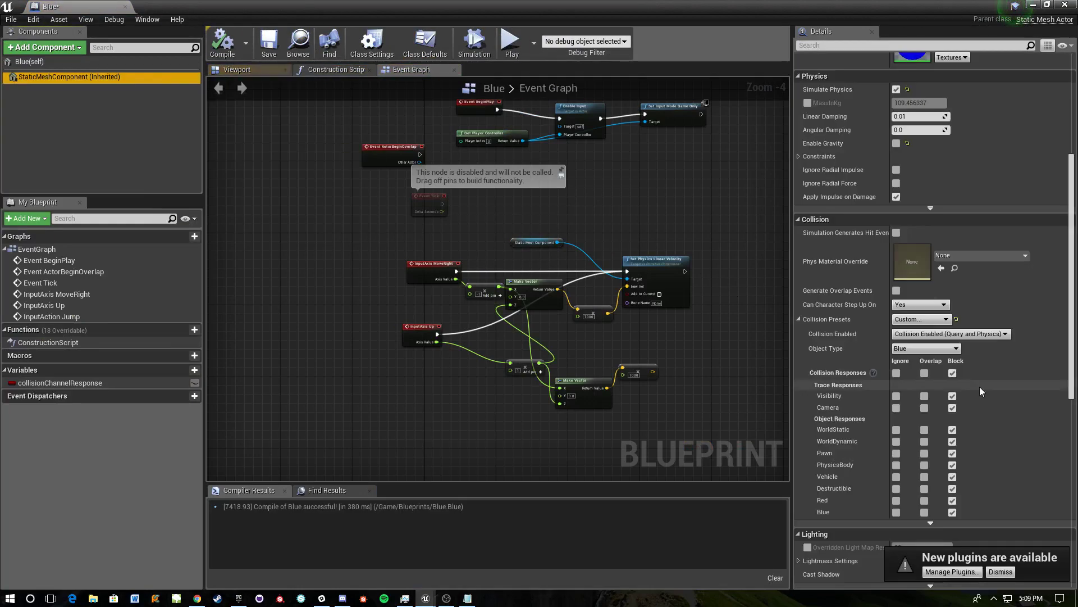
scroll(927, 357, "down", 3)
scroll(928, 355, "down", 1)
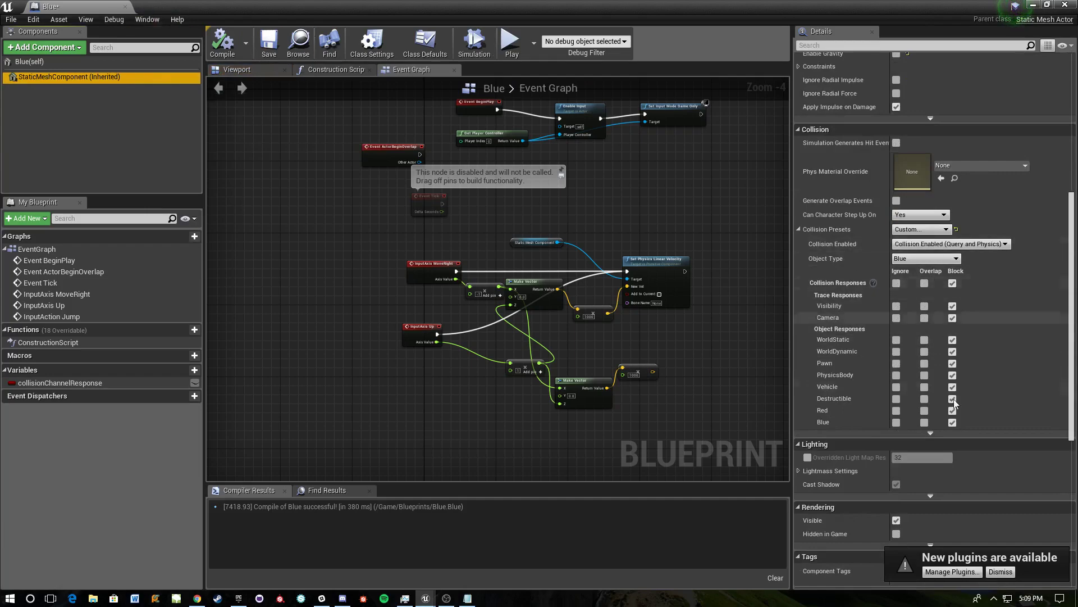
left_click(125, 6)
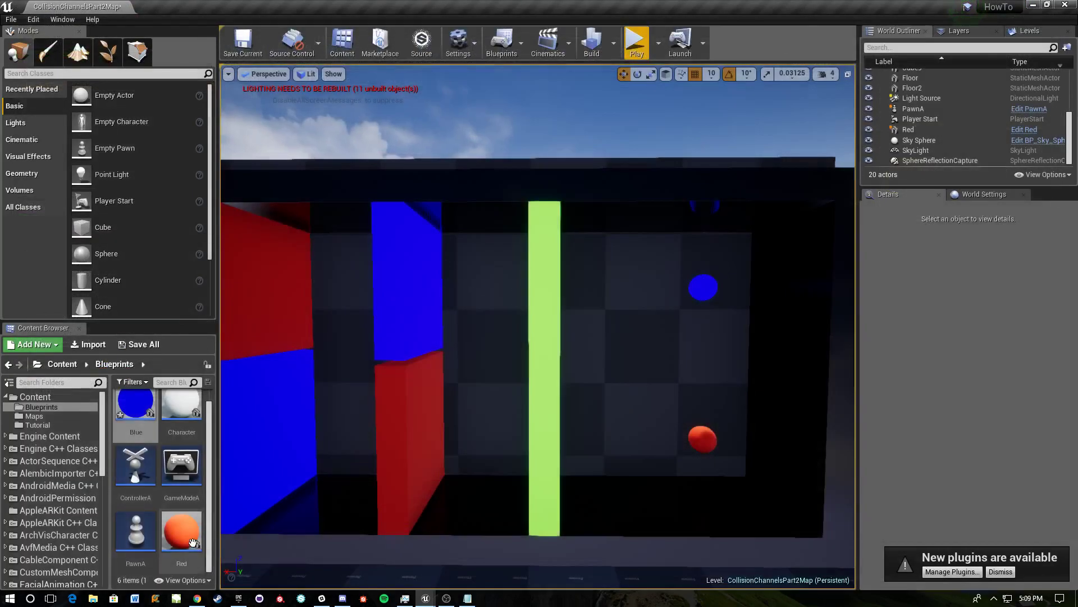
Step: Open the Red blueprint and set its static mesh component's collision object type to Red
double_click(181, 530)
left_click(67, 77)
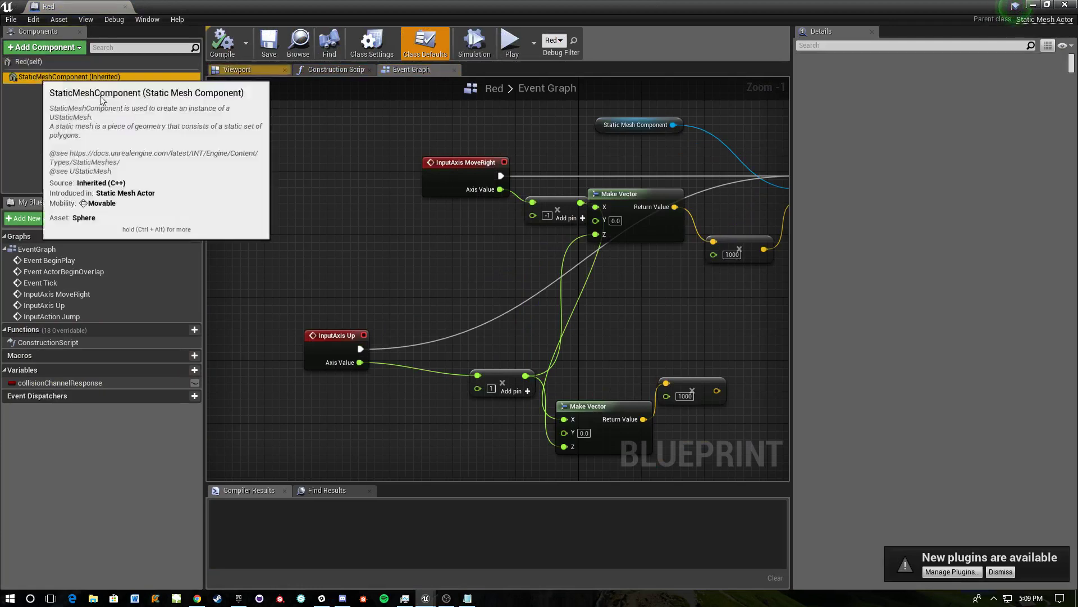
scroll(932, 290, "down", 3)
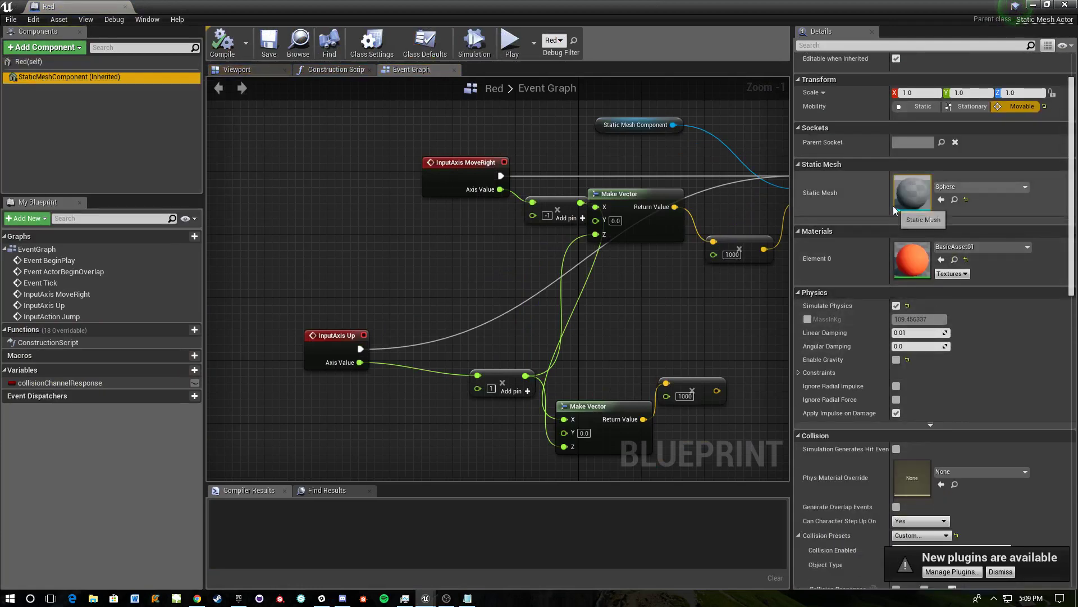
scroll(924, 413, "down", 4)
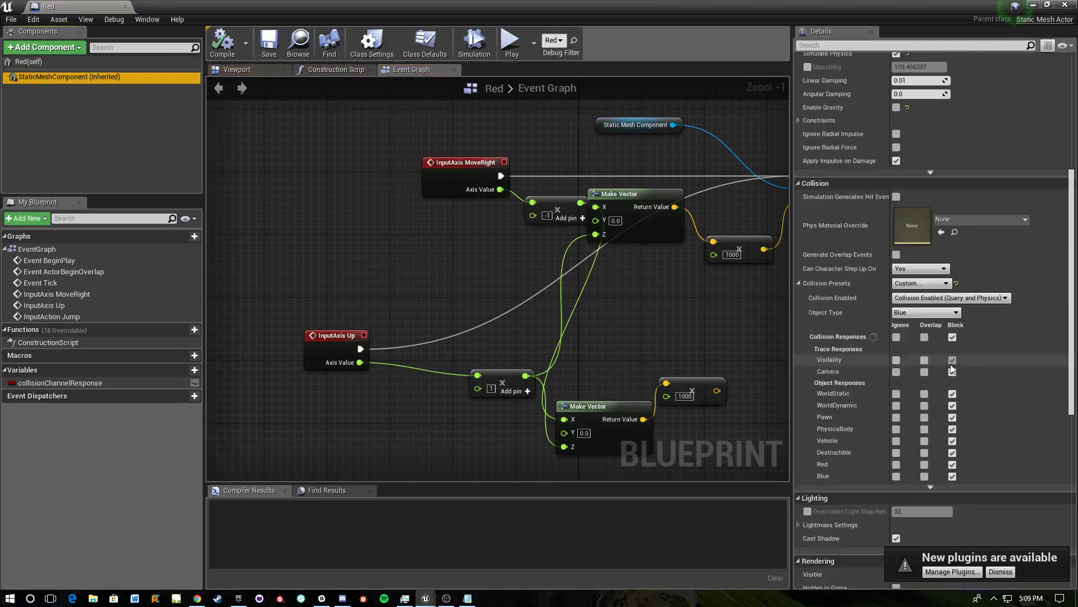
scroll(938, 317, "down", 1)
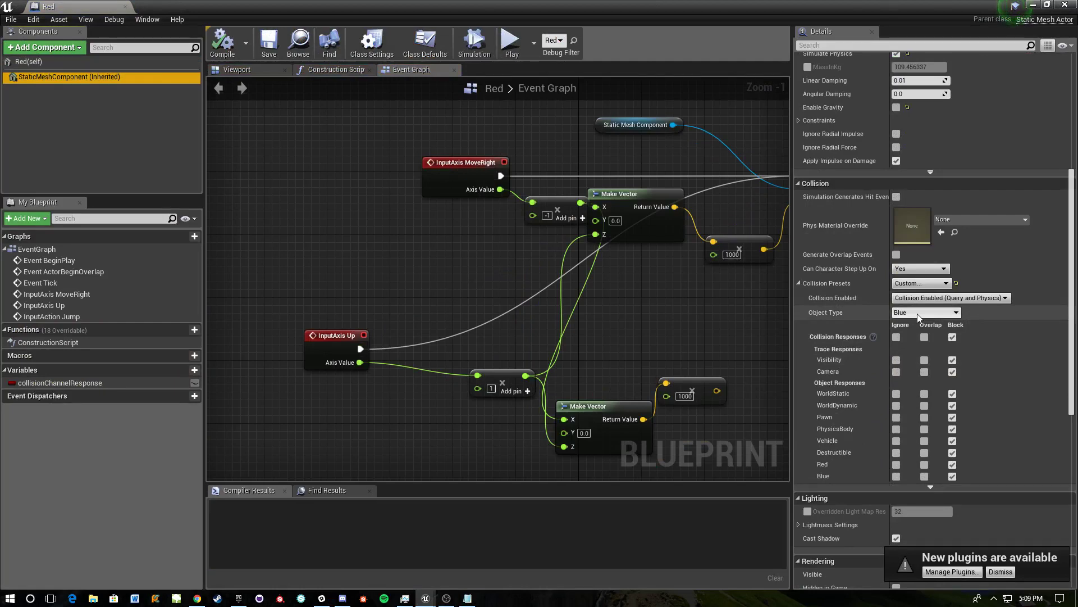
left_click(918, 313)
left_click(900, 366)
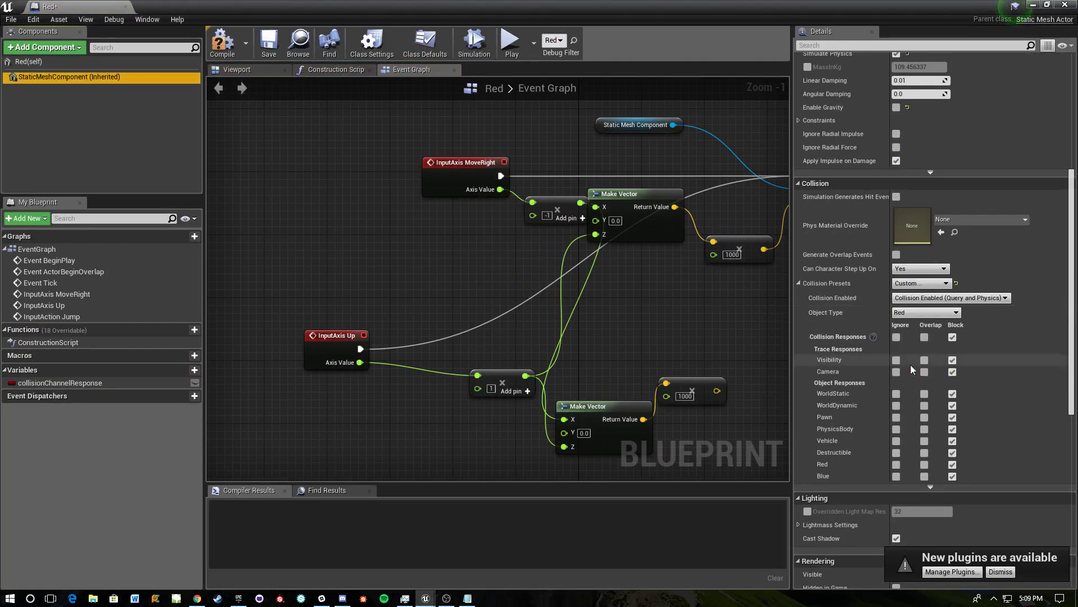
Step: Compile the Red blueprint and close its editor to return to the level
left_click(215, 59)
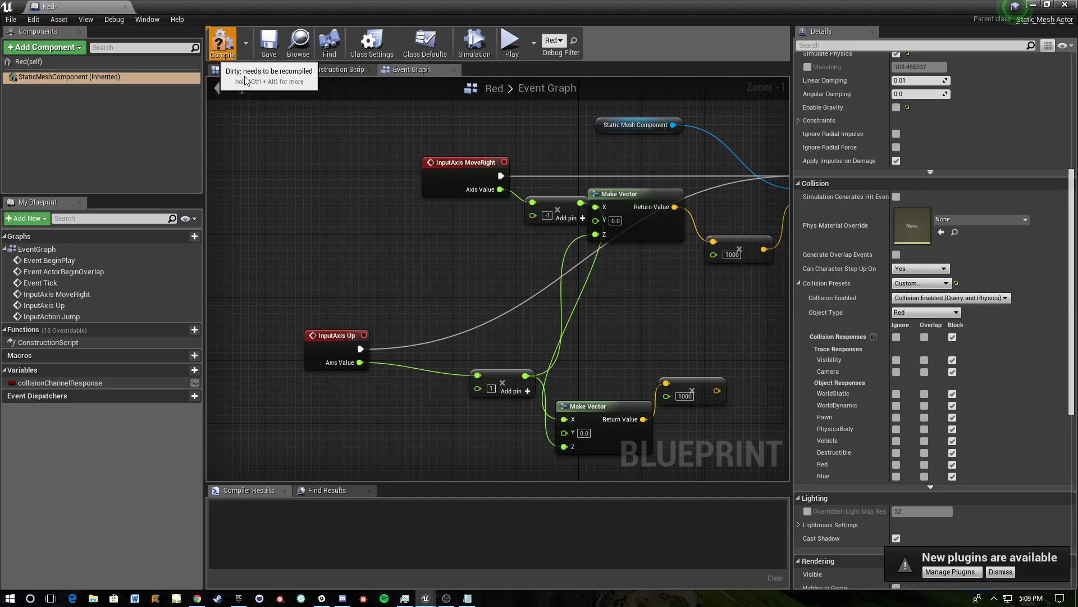
left_click(124, 7)
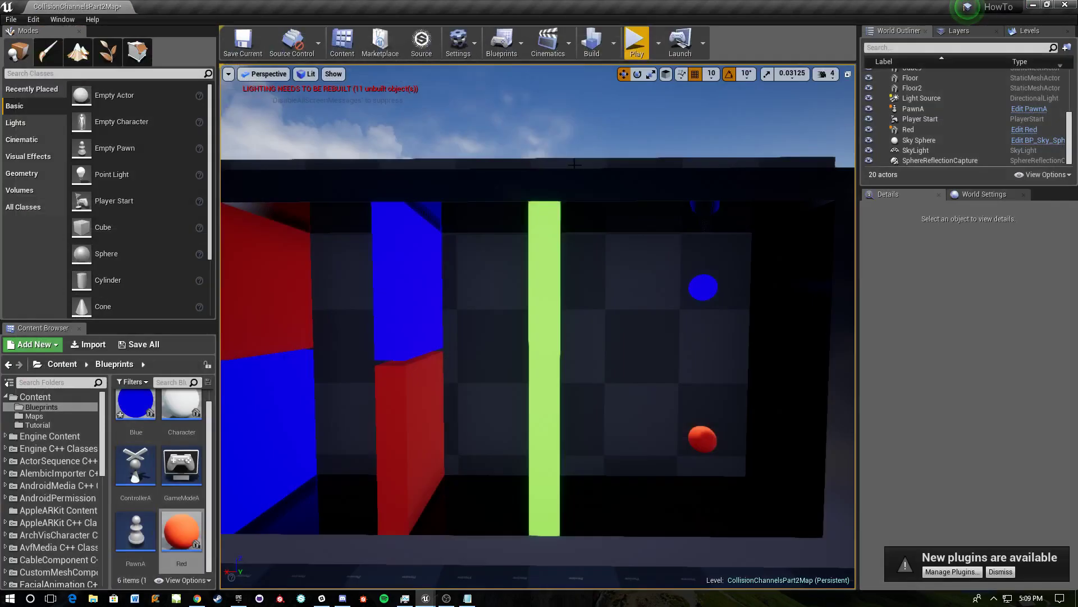
Step: Set the green wall's collision responses to the Red and Blue object channels to Overlap
right_click_drag(547, 286, 525, 320)
left_click(548, 286)
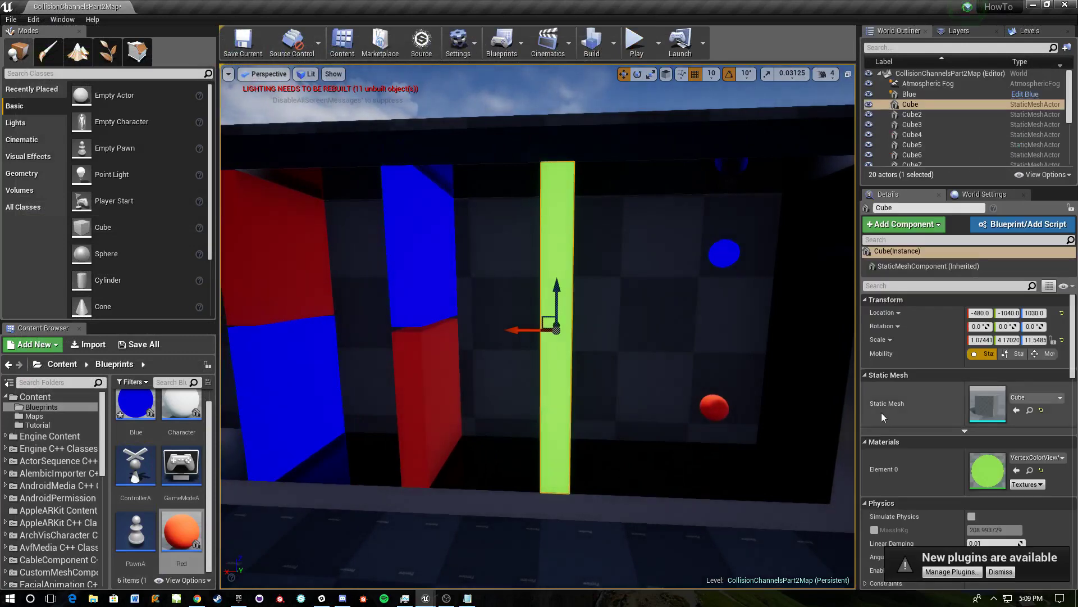
scroll(882, 417, "down", 8)
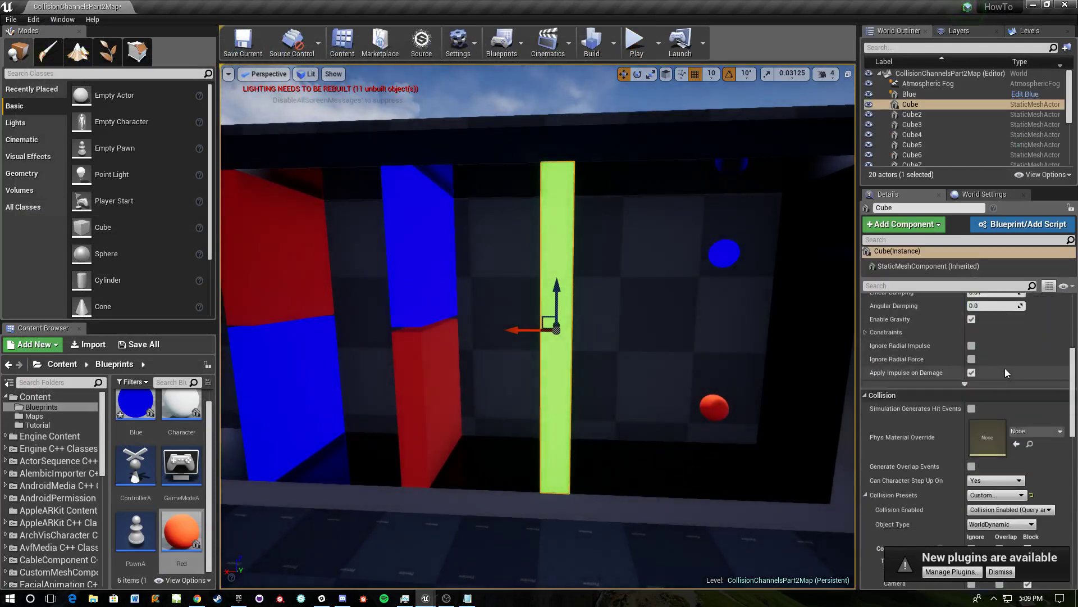
scroll(1006, 385, "down", 5)
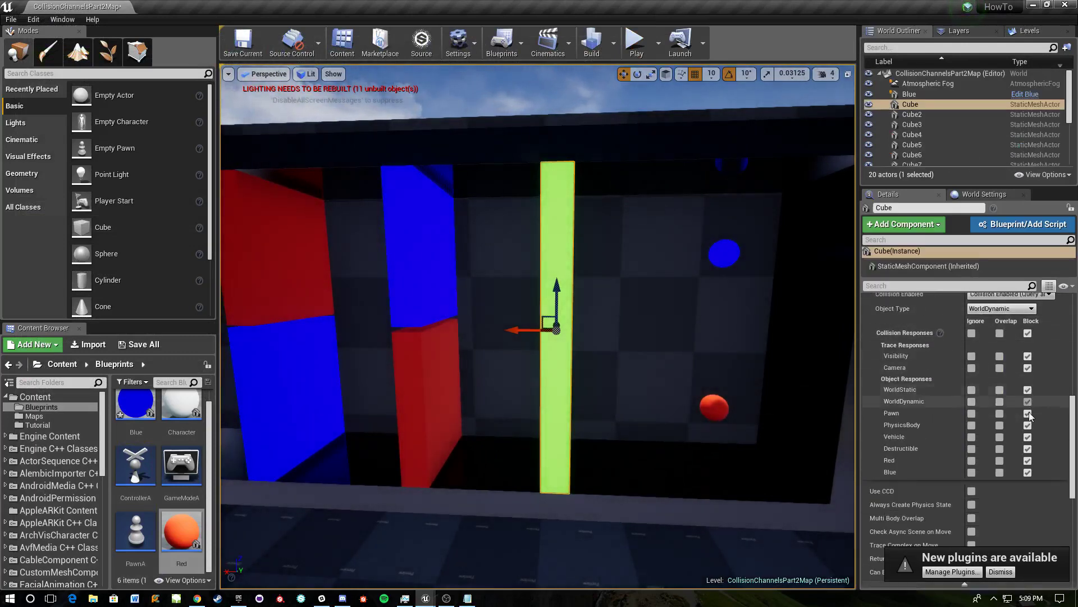
right_click_drag(547, 255, 508, 303)
left_click(999, 460)
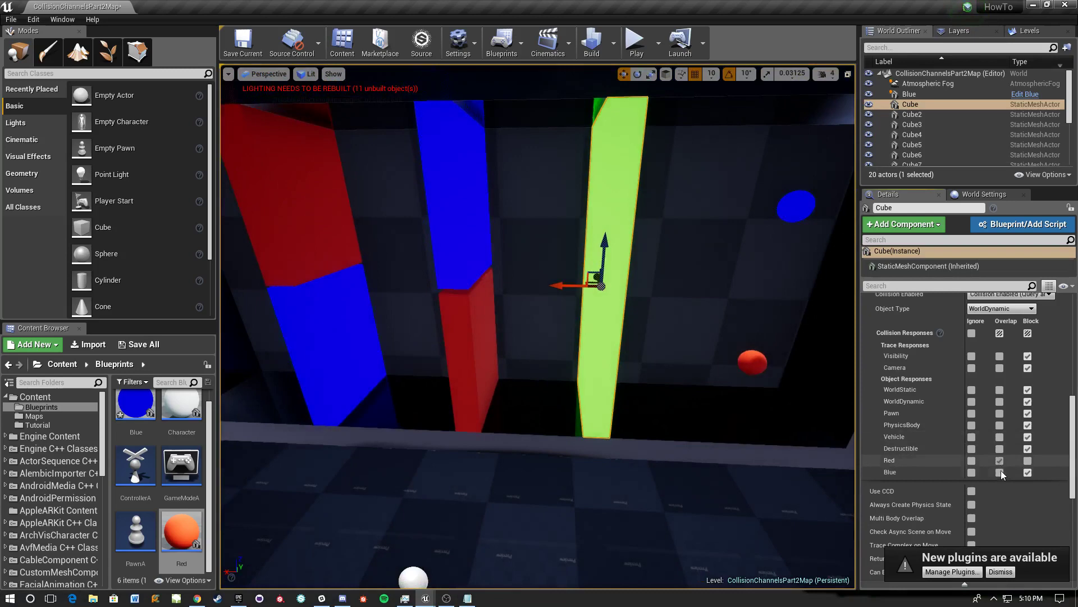
left_click(1001, 472)
Step: Play the level briefly in the viewport and stop the session
right_click_drag(814, 427, 809, 415)
right_click_drag(645, 313, 652, 308)
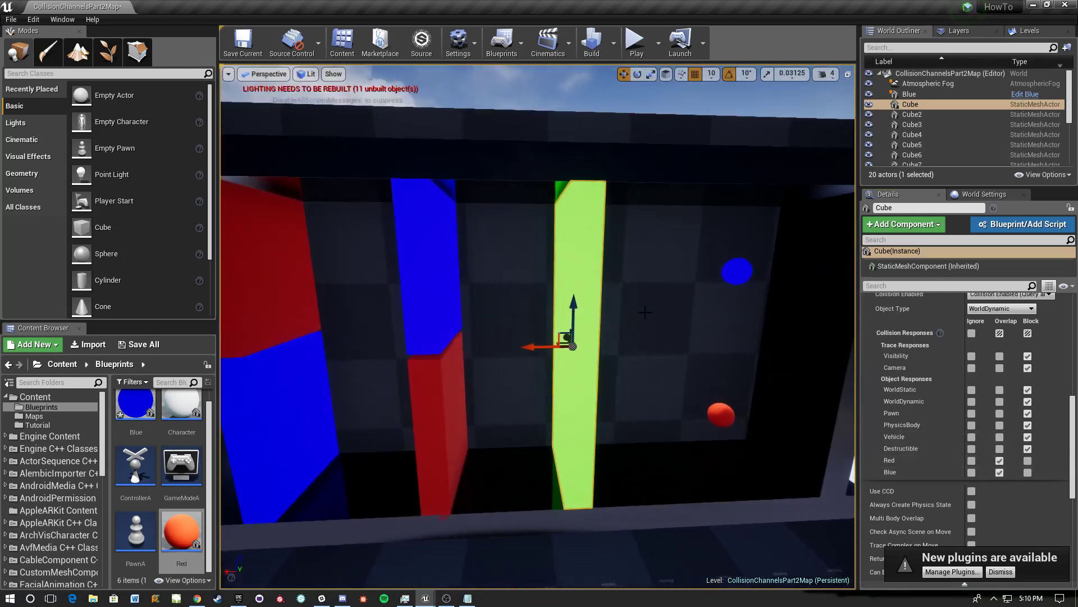
left_click(636, 42)
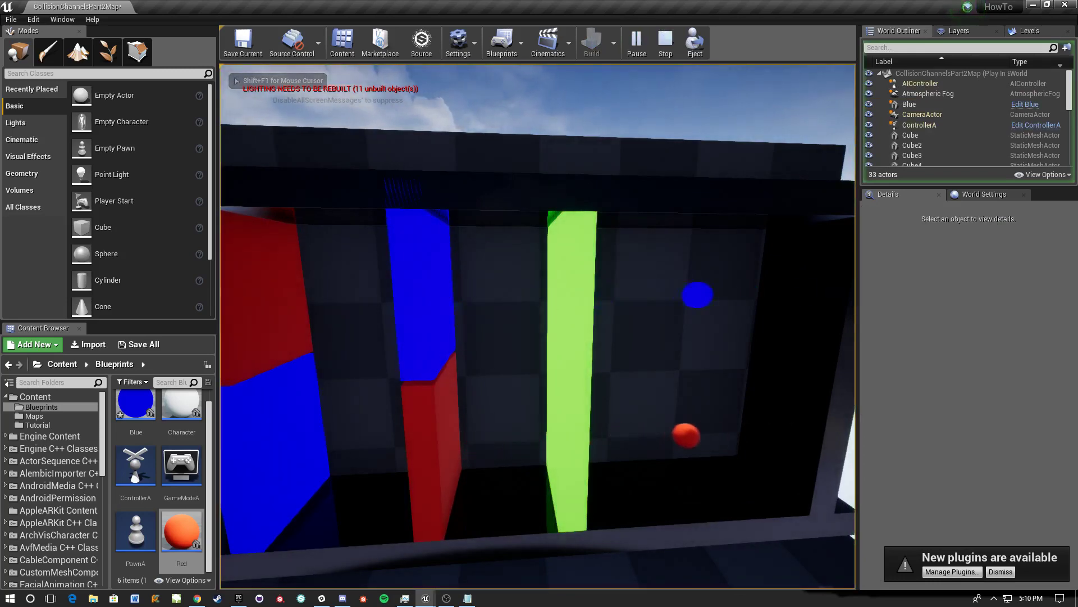
key("Escape")
Step: Select both blue wall blocks and set their collision response to the Blue channel to Overlap
right_click_drag(612, 371, 550, 323)
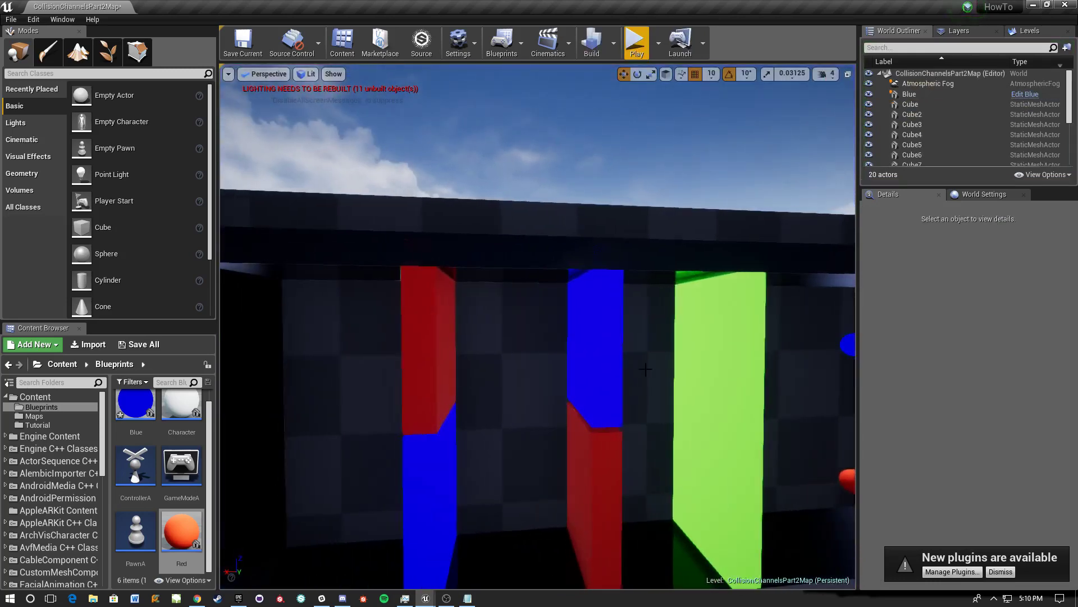
left_click(602, 381)
left_click(424, 477, "ctrl")
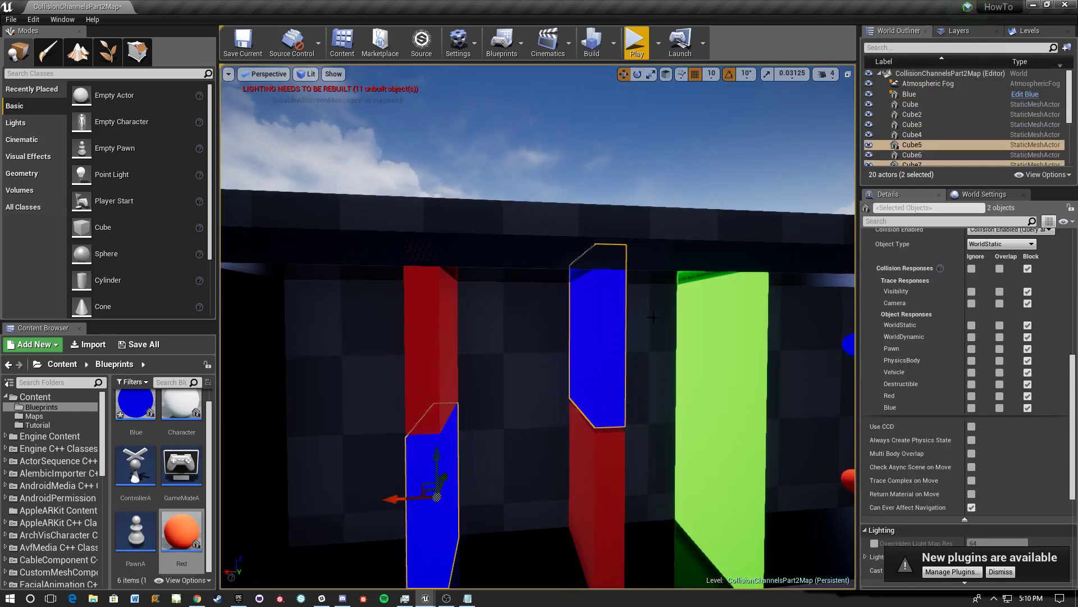
scroll(952, 387, "down", 3)
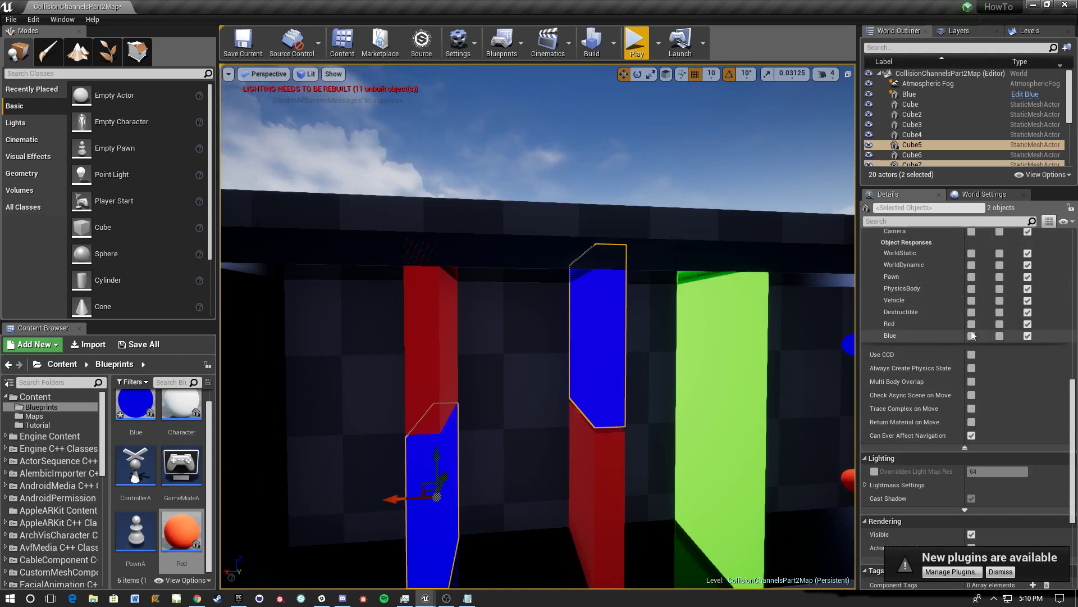
scroll(1005, 338, "up", 2)
scroll(1005, 335, "up", 3)
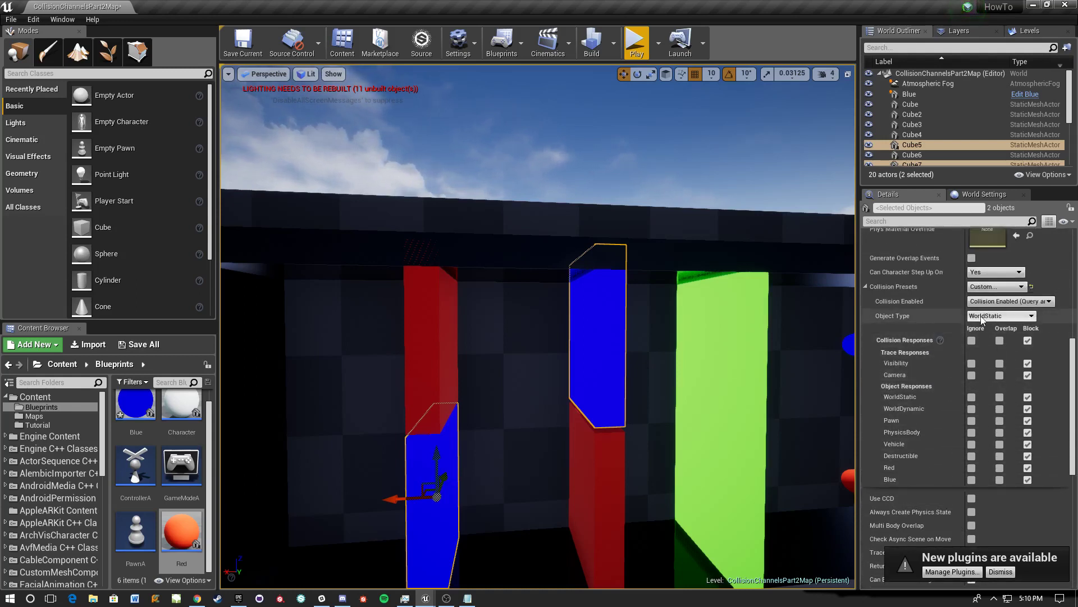
left_click(999, 480)
Step: Select both red wall blocks and set their collision response to the Red channel to Overlap
left_click(426, 361)
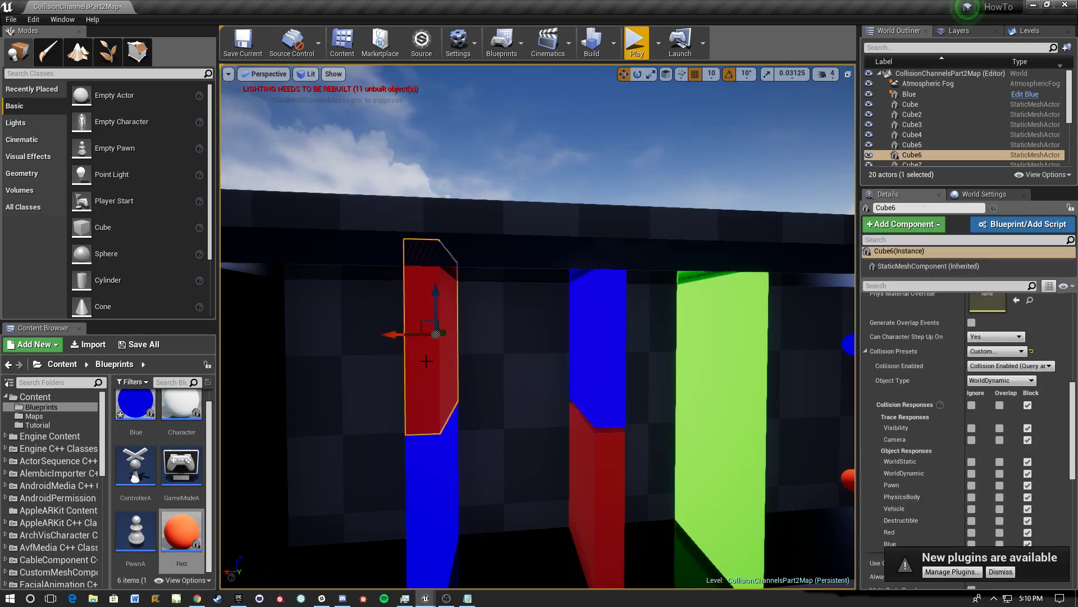
left_click(612, 481, "ctrl")
scroll(1028, 438, "down", 1)
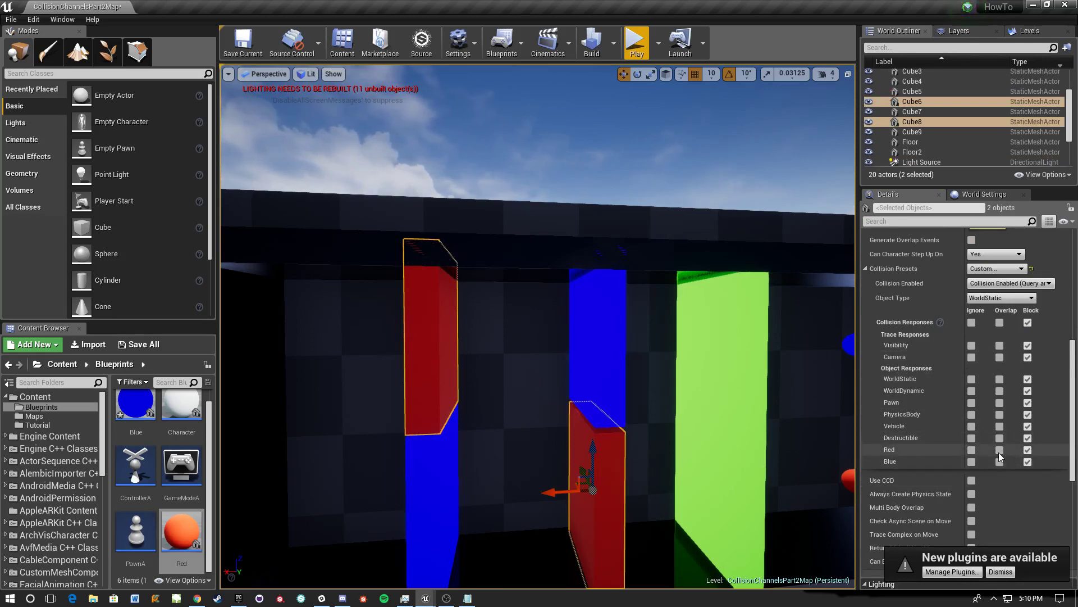
left_click(1000, 451)
Step: Check the collision responses of the surrounding frame pieces and the coloured wall blocks one by one
right_click_drag(661, 423, 691, 450)
right_click_drag(772, 333, 831, 312)
left_click(453, 275)
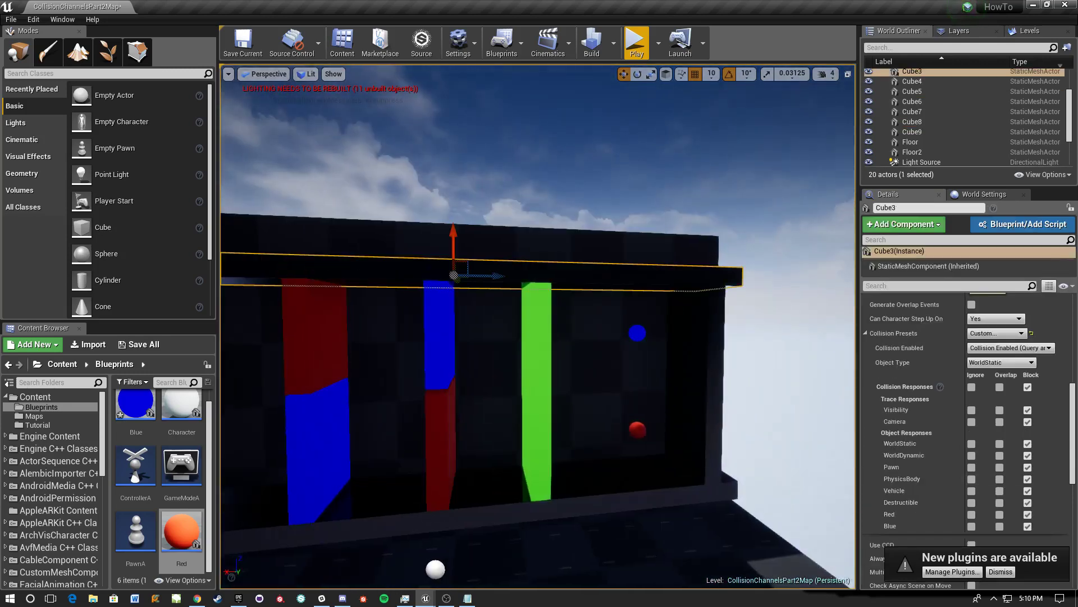
left_click(690, 368)
left_click(562, 502)
right_click_drag(562, 503, 404, 500)
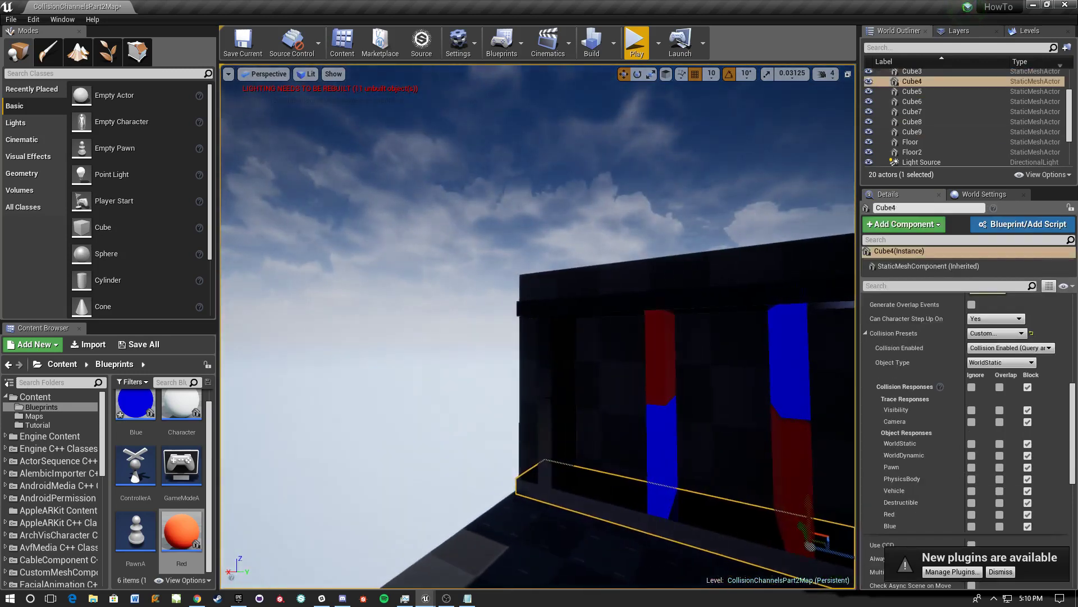
left_click(547, 393)
right_click_drag(548, 393, 595, 328)
left_click(652, 364)
left_click(534, 281)
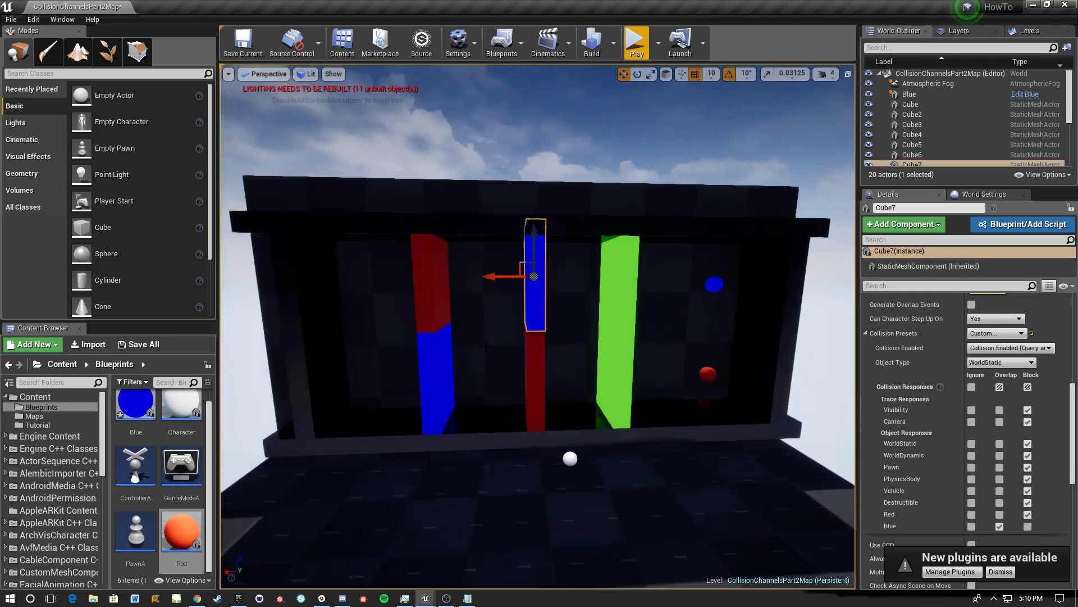
left_click(534, 360)
Step: Play the level and move the two spheres through the green, middle and far coloured walls to test the collision channels
left_click(634, 45)
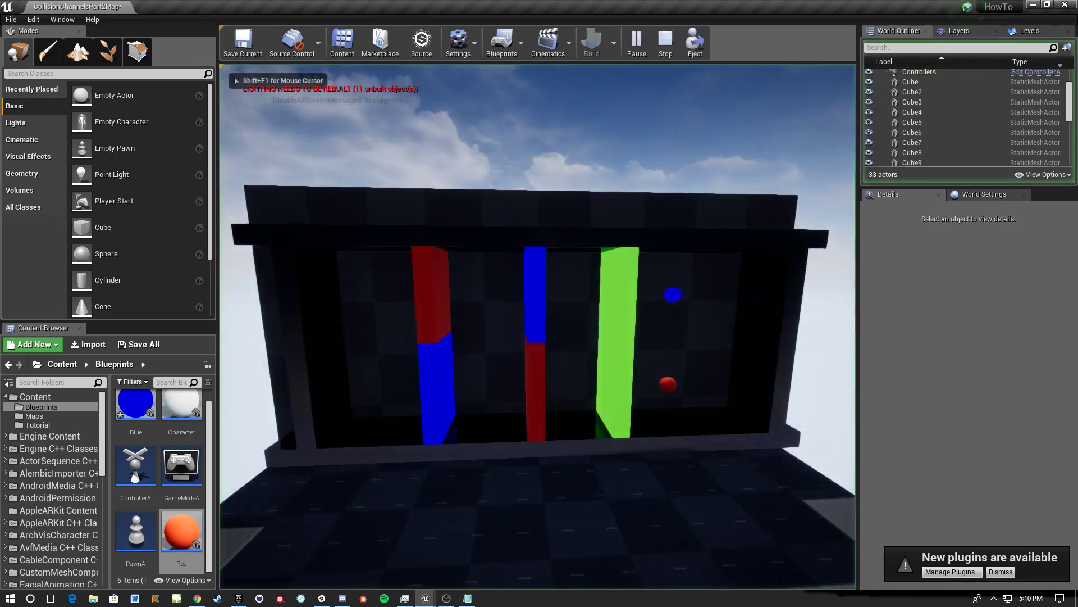
key("a")
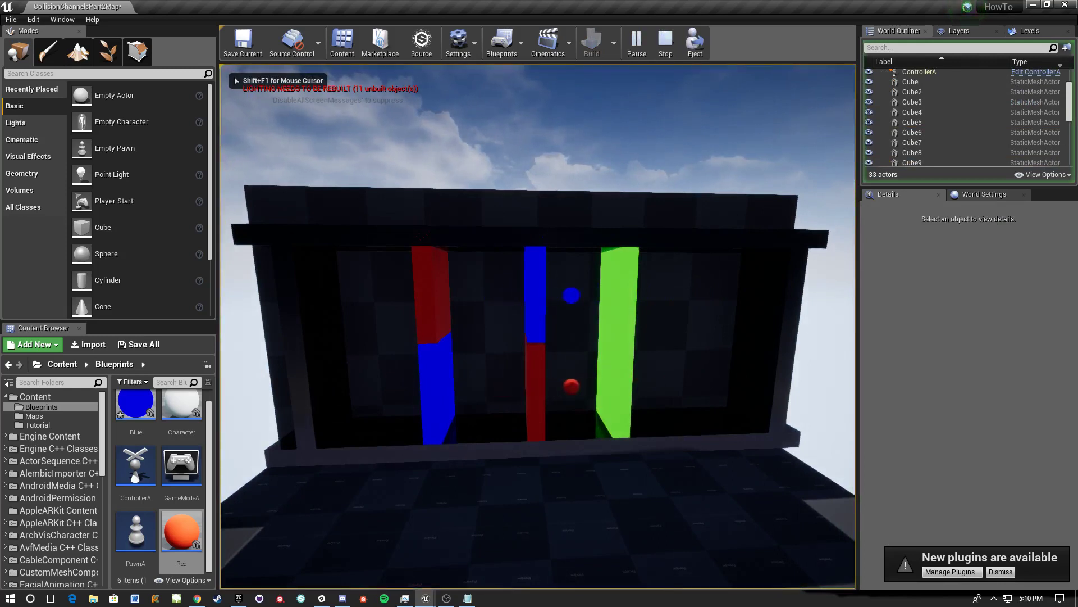
key("a")
key("d")
key("a")
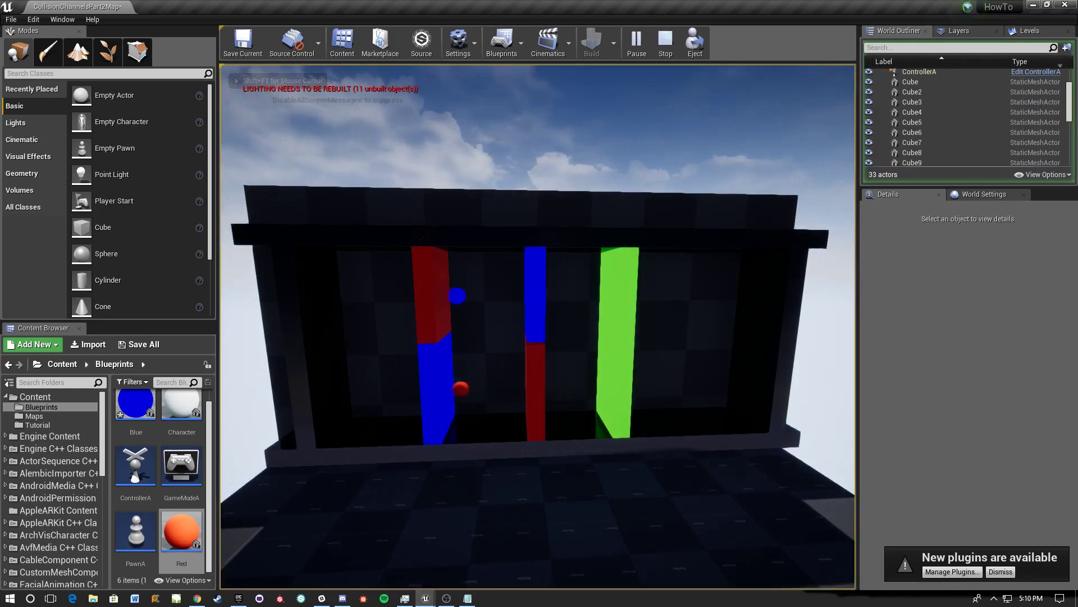